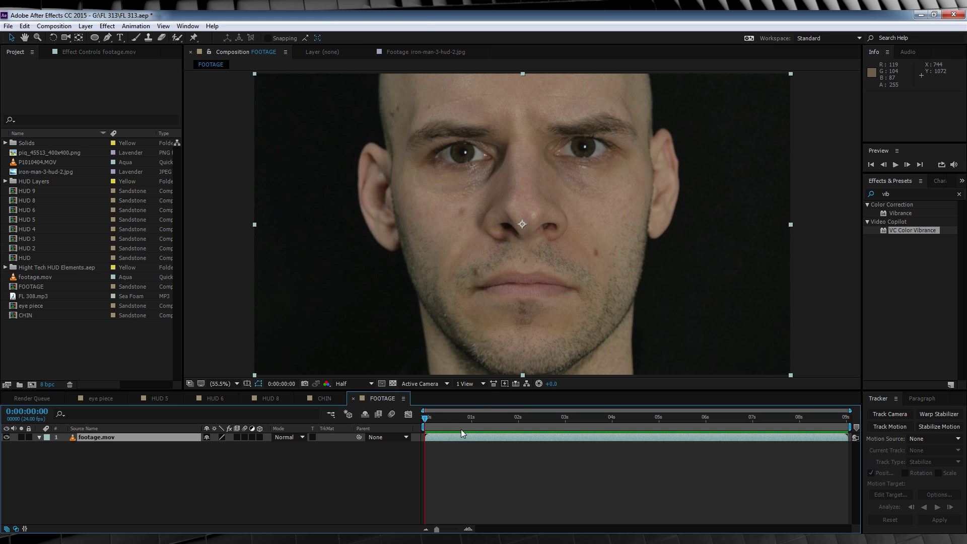
RAM-preview the face footage, then select the footage.mov layer and open the Animation menu.
{"action": "key", "text": "space"}
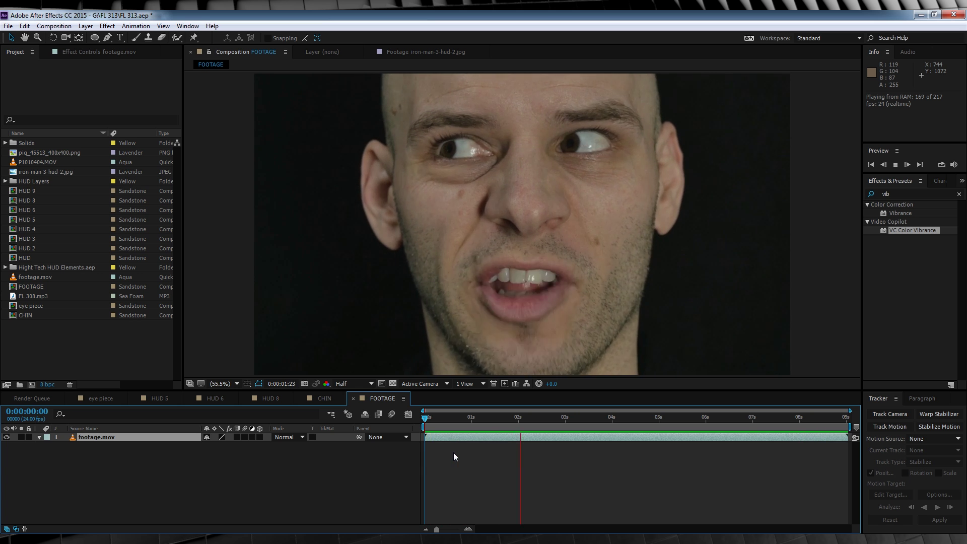
{"action": "key", "text": "space"}
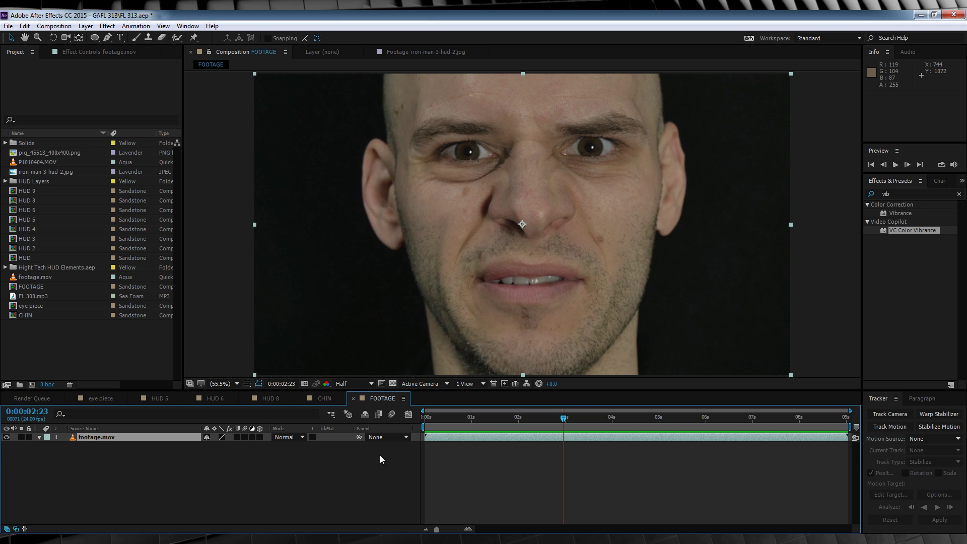
{"action": "left_click", "coordinate": [99, 437]}
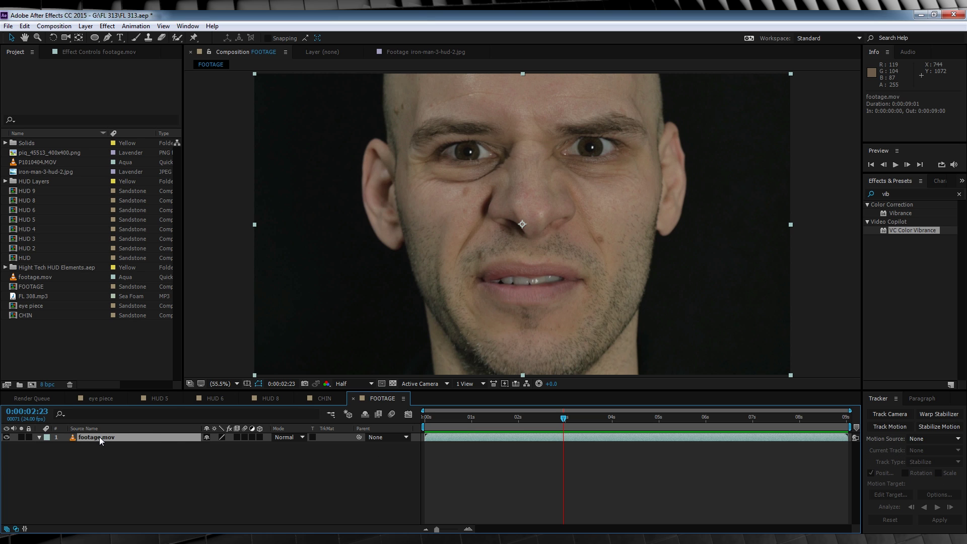
{"action": "left_click", "coordinate": [136, 26]}
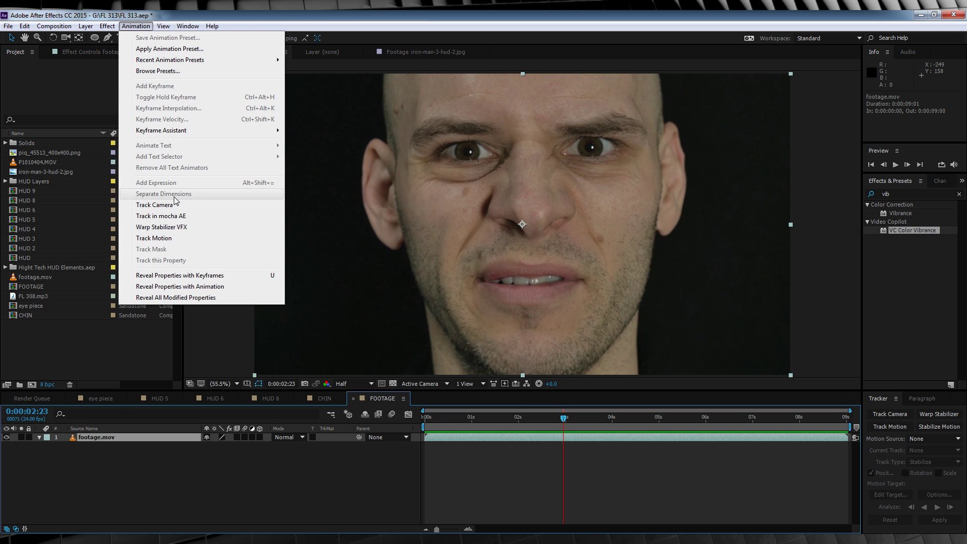
Send footage.mov to mocha AE as a new project named footage, frames 0–216.
{"action": "left_click", "coordinate": [178, 217]}
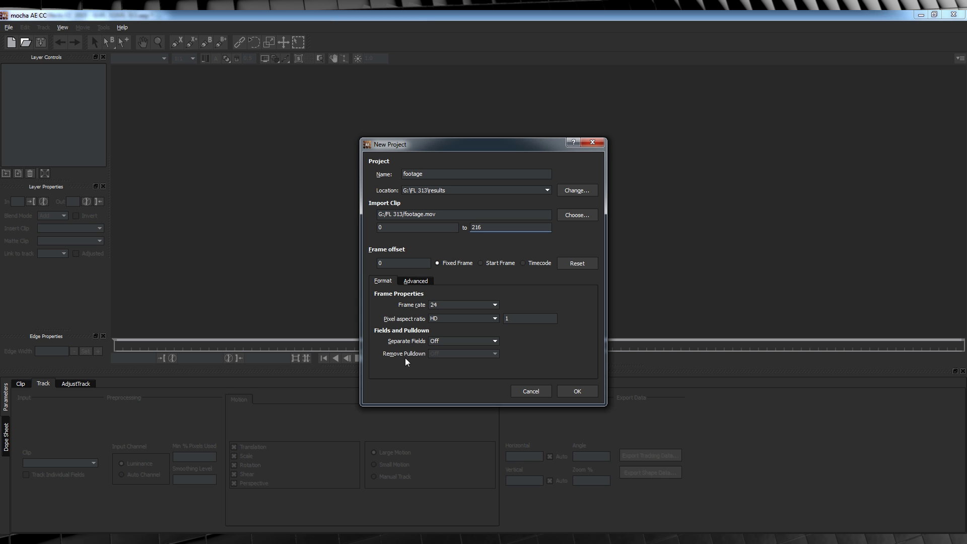
{"action": "left_click", "coordinate": [577, 392]}
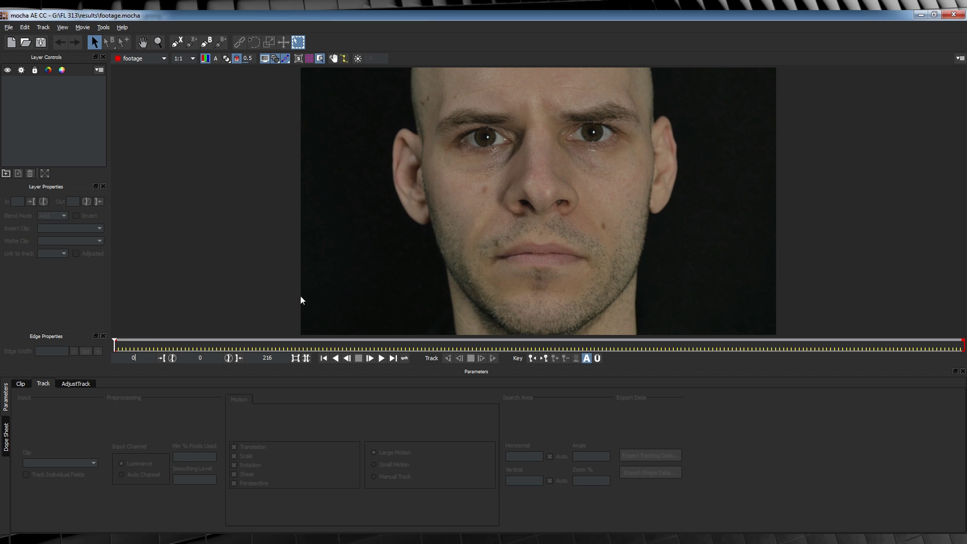
Draw a closed B-spline shape, Layer 2, around both eyes and brows.
{"action": "left_click", "coordinate": [206, 43]}
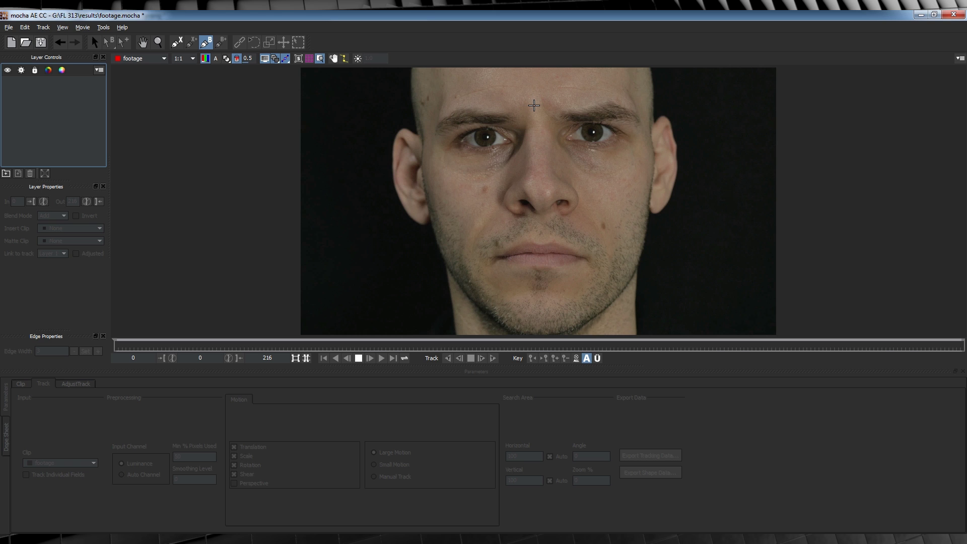
{"action": "left_click", "coordinate": [534, 104]}
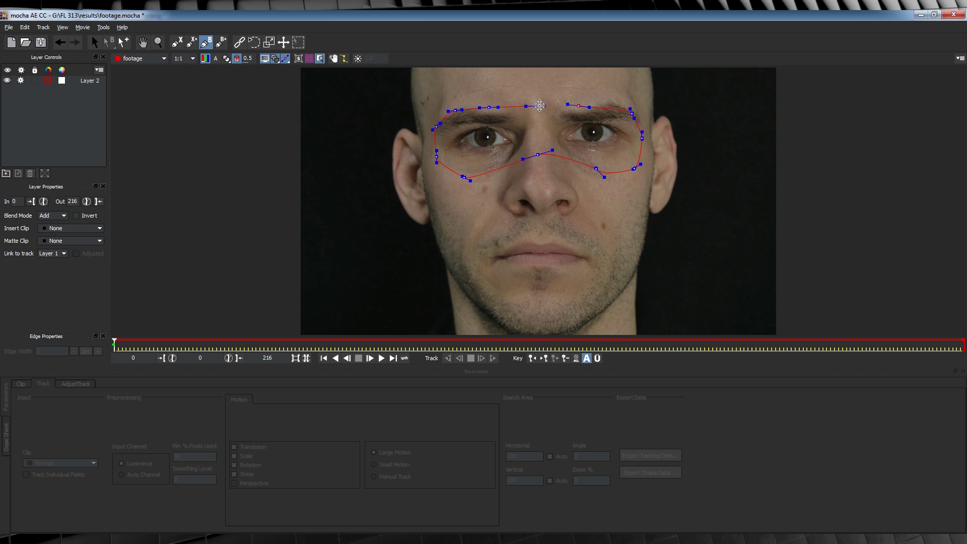
{"action": "right_click", "coordinate": [534, 105]}
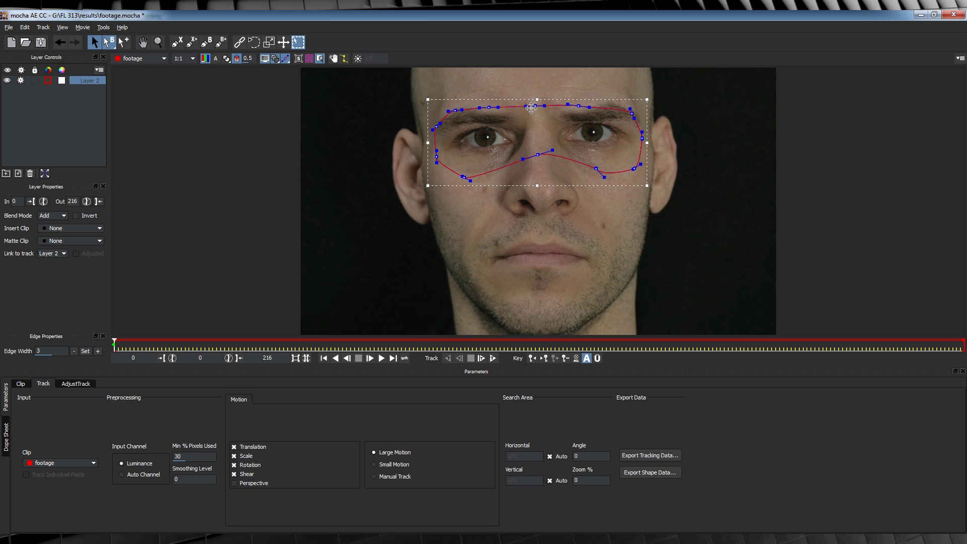
Enable Perspective motion, track Layer 2 forward to frame 216, and play it back from the start.
{"action": "left_click", "coordinate": [234, 484]}
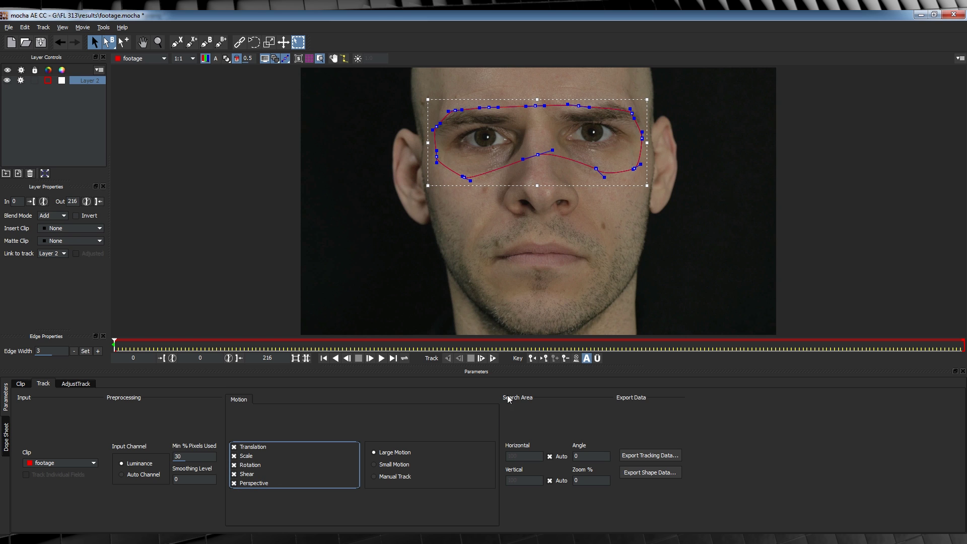
{"action": "left_click", "coordinate": [492, 358]}
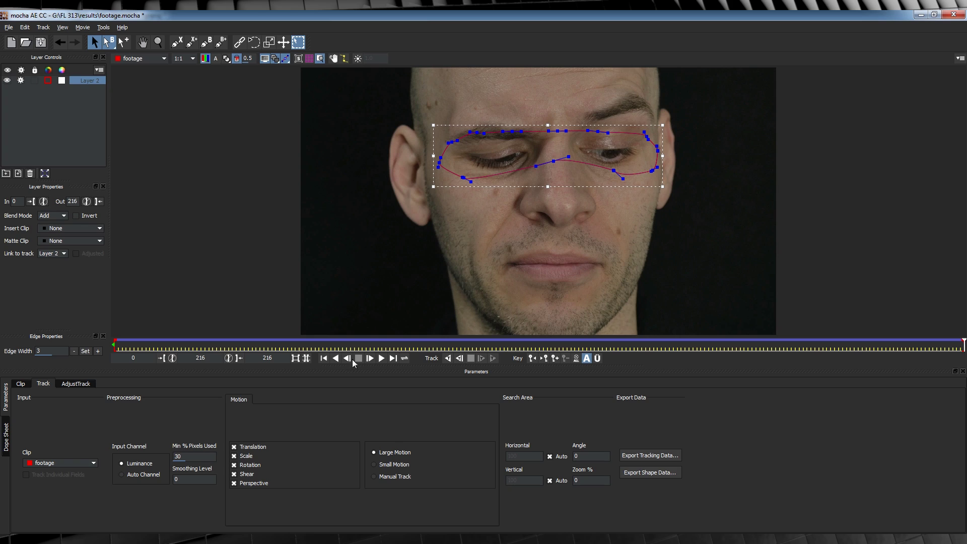
{"action": "left_click", "coordinate": [326, 358]}
{"action": "left_click", "coordinate": [382, 357]}
{"action": "left_click", "coordinate": [324, 358]}
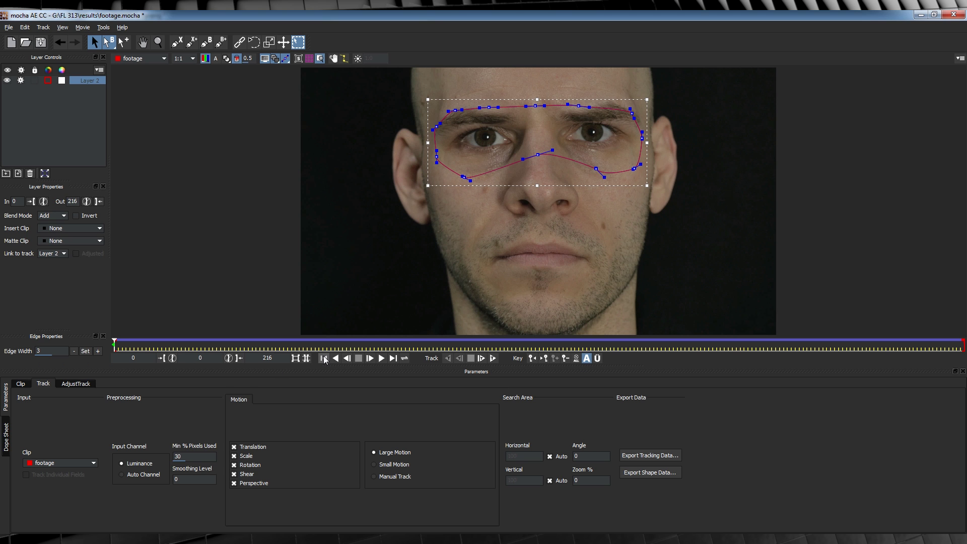
Export Layer 2's tracking as After Effects Transform Data and copy it to the clipboard.
{"action": "left_click", "coordinate": [656, 455]}
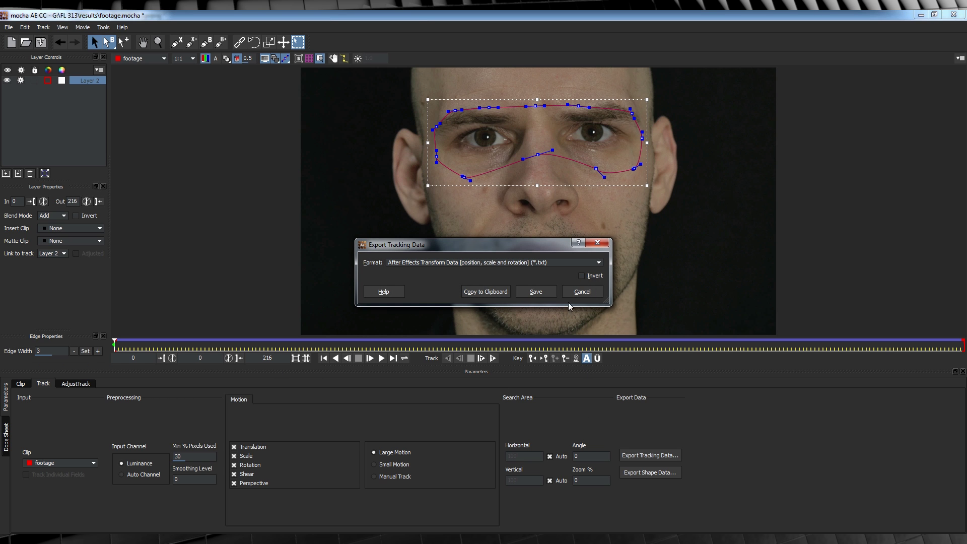
{"action": "left_click", "coordinate": [418, 258]}
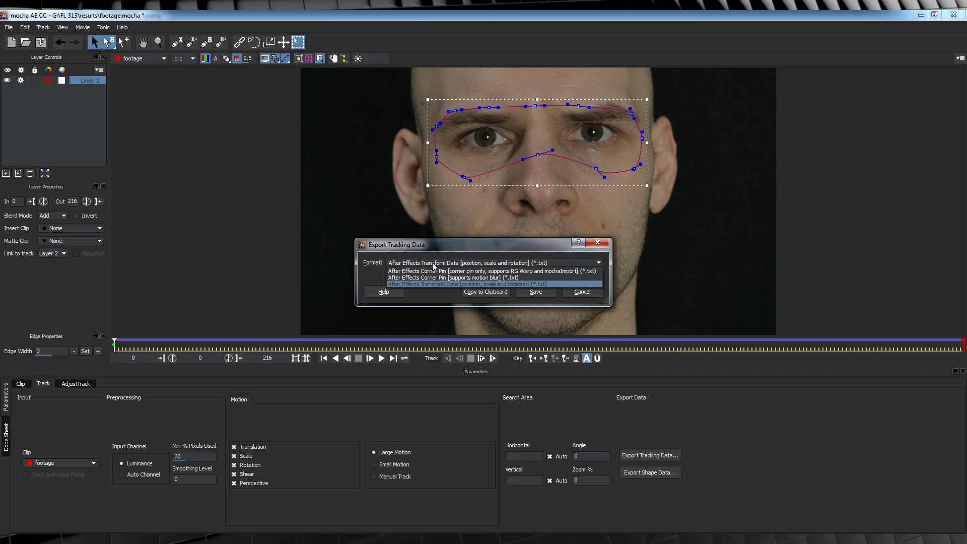
{"action": "left_click", "coordinate": [438, 285]}
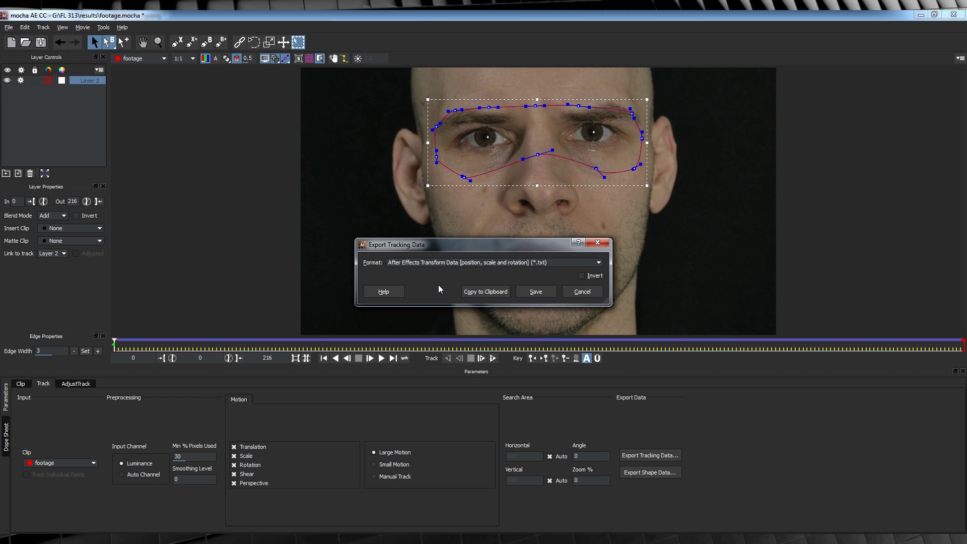
{"action": "left_click", "coordinate": [479, 292]}
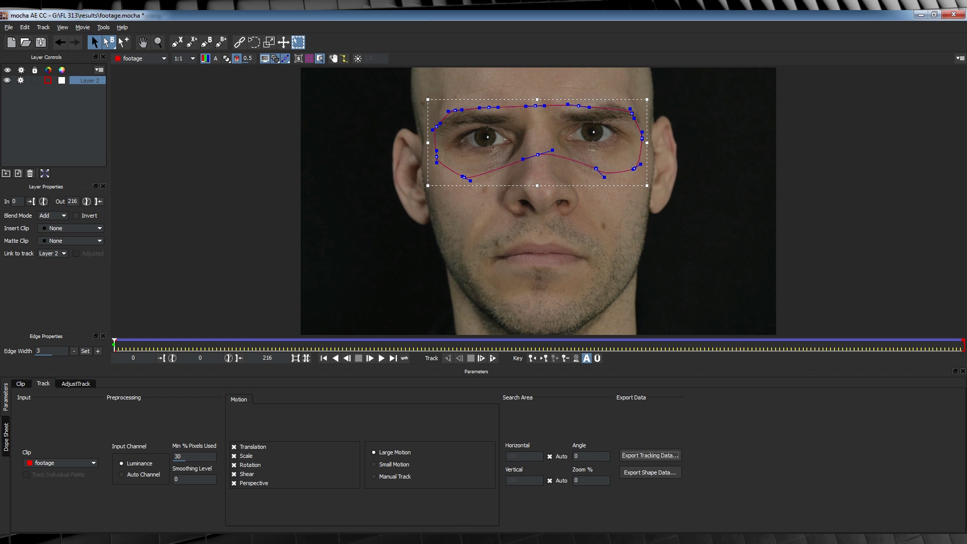
Back in After Effects, add a black 1920×1080 solid named 'data' and return to the first frame.
{"action": "key", "text": "alt+Tab"}
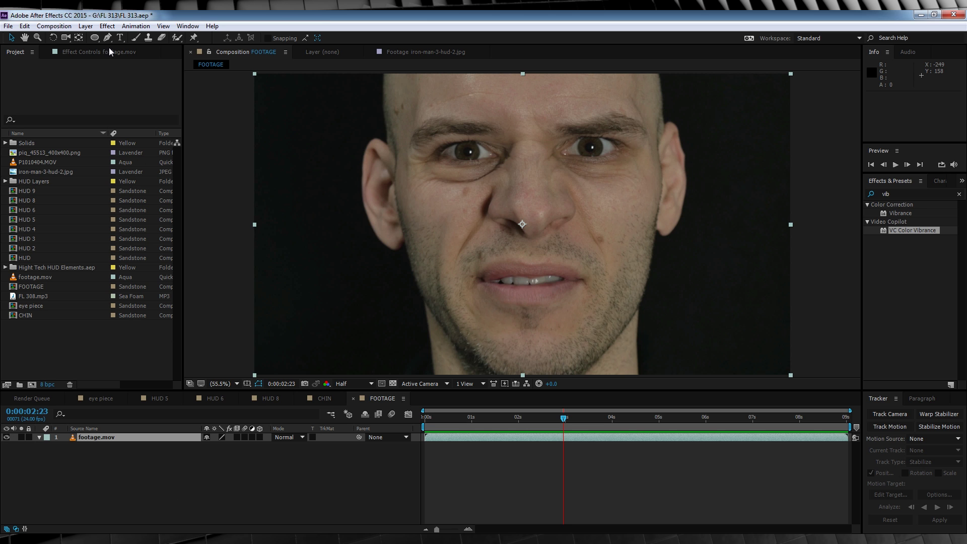
{"action": "left_click", "coordinate": [86, 26]}
{"action": "mouse_move", "coordinate": [233, 39]}
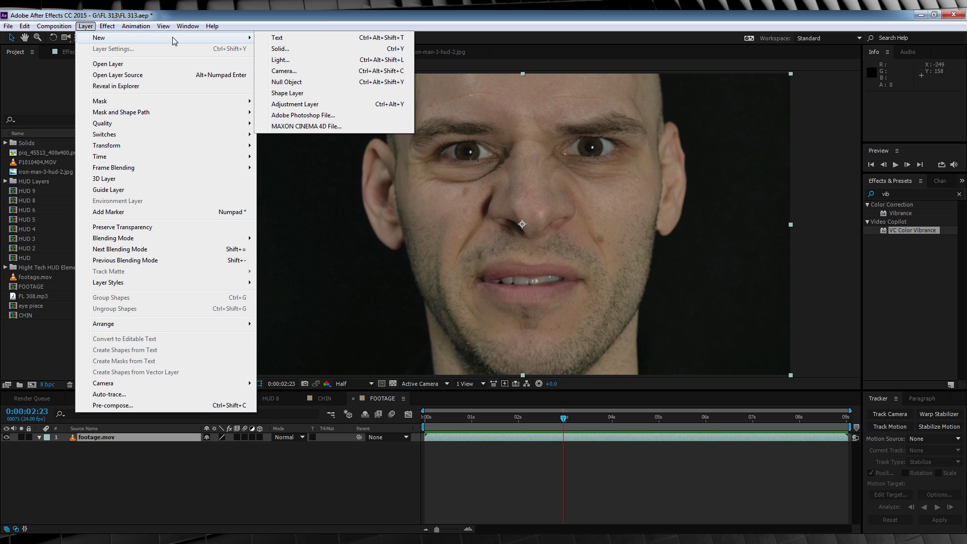
{"action": "left_click", "coordinate": [297, 50]}
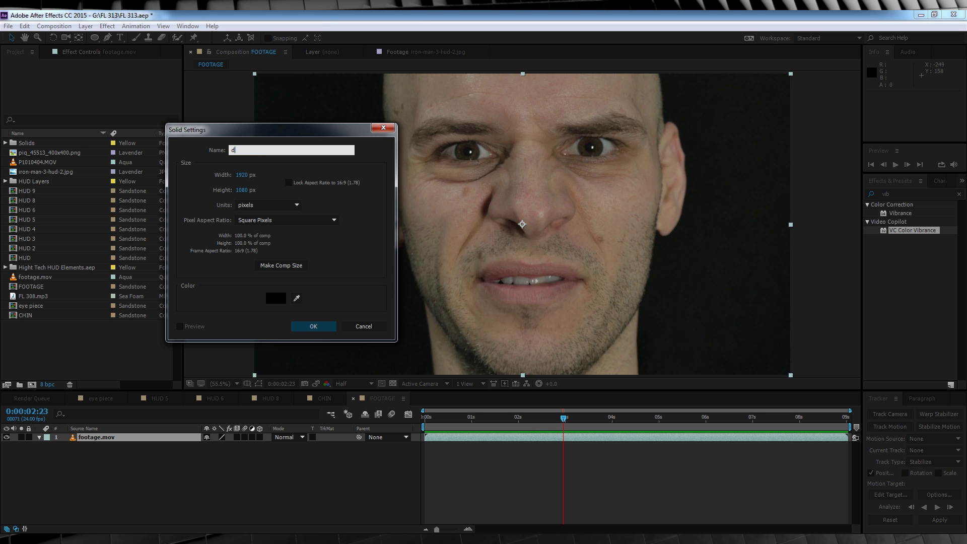
{"action": "type", "text": "data"}
{"action": "left_click", "coordinate": [313, 326]}
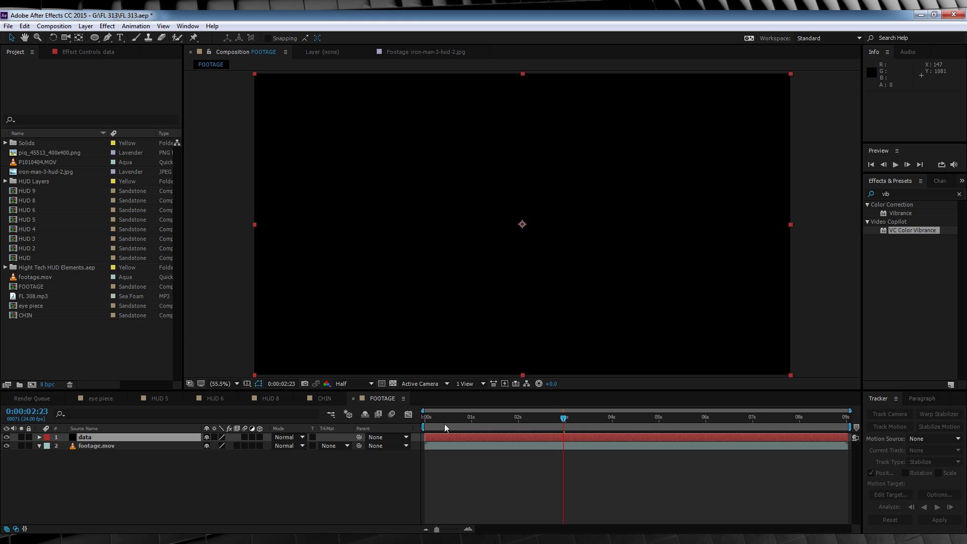
{"action": "left_click", "coordinate": [425, 418]}
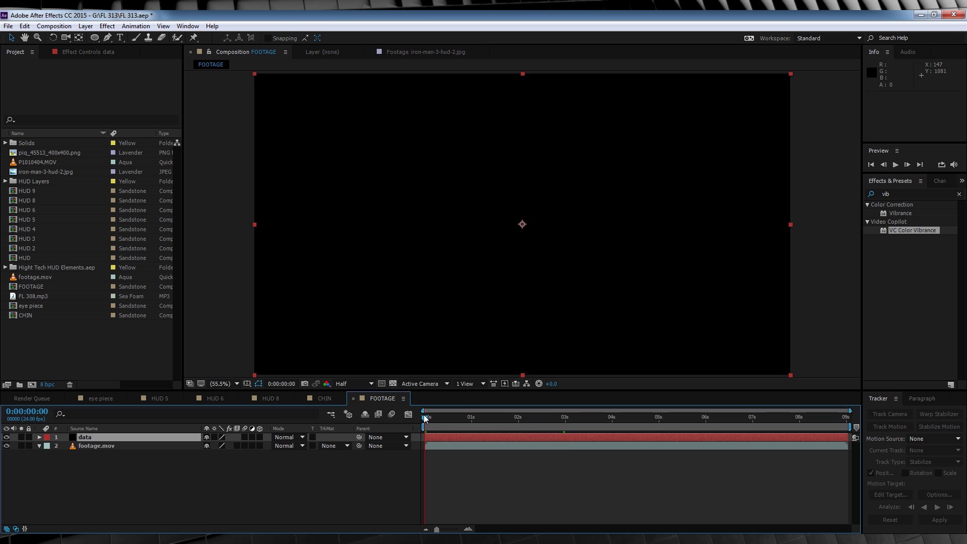
Paste the mocha tracking onto the data solid, add a Grid effect, and preview it following the face.
{"action": "left_click", "coordinate": [21, 27]}
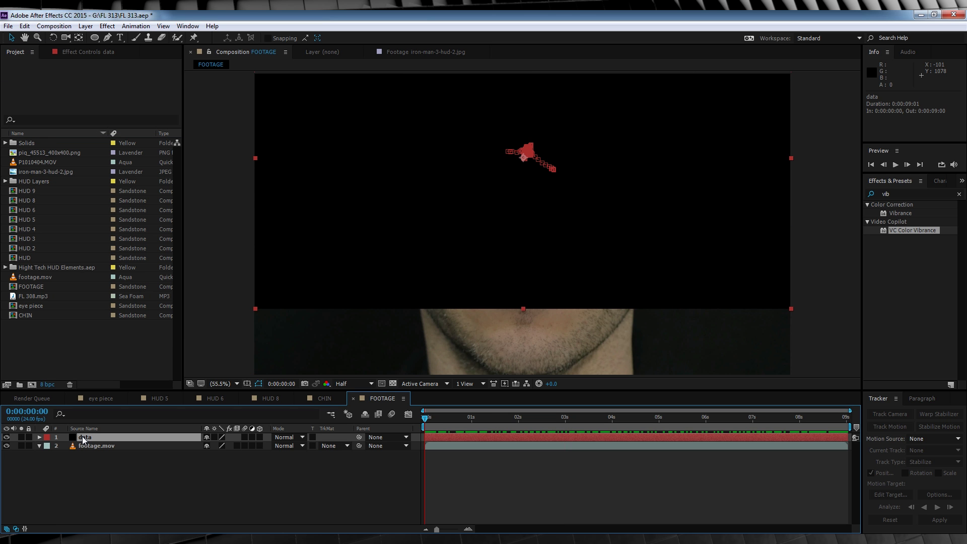
{"action": "left_click", "coordinate": [107, 26]}
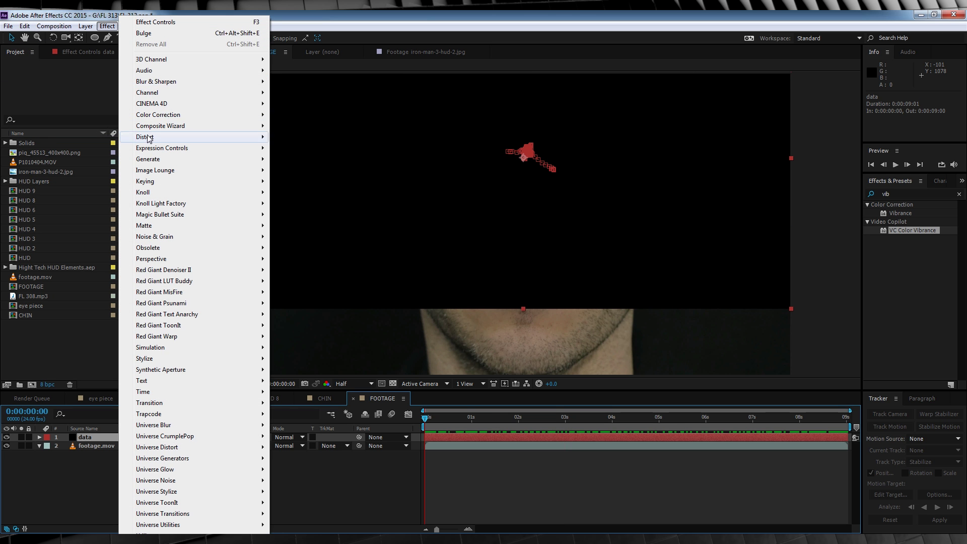
{"action": "mouse_move", "coordinate": [154, 159]}
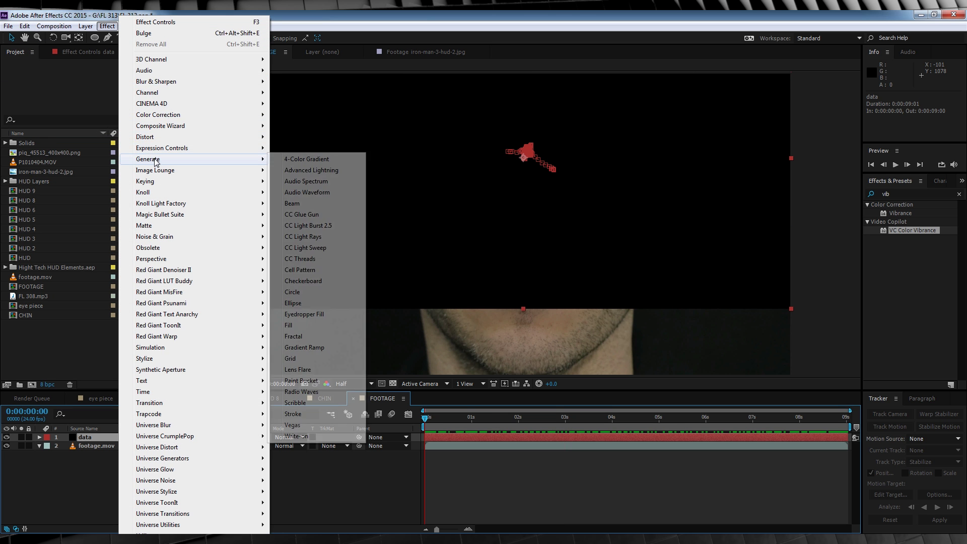
{"action": "left_click", "coordinate": [291, 358]}
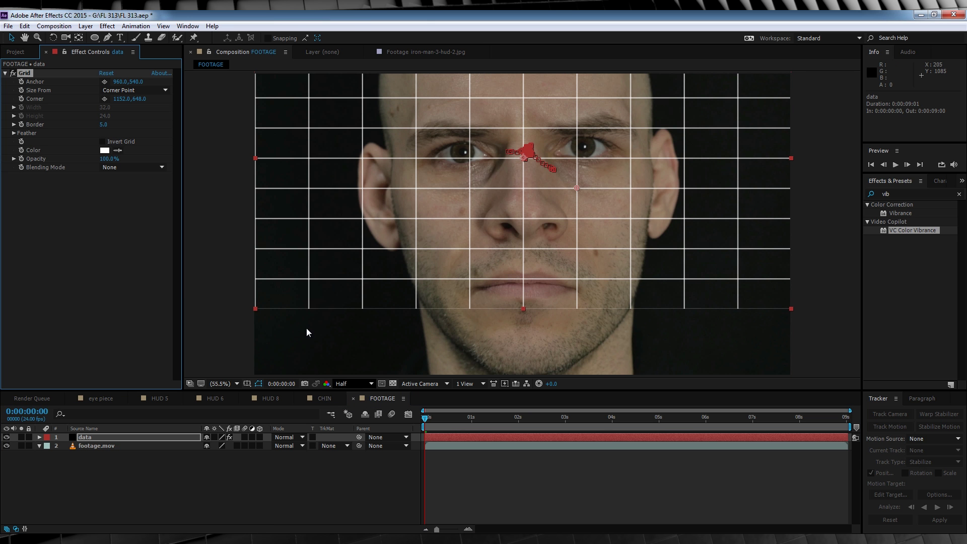
{"action": "key", "text": "space"}
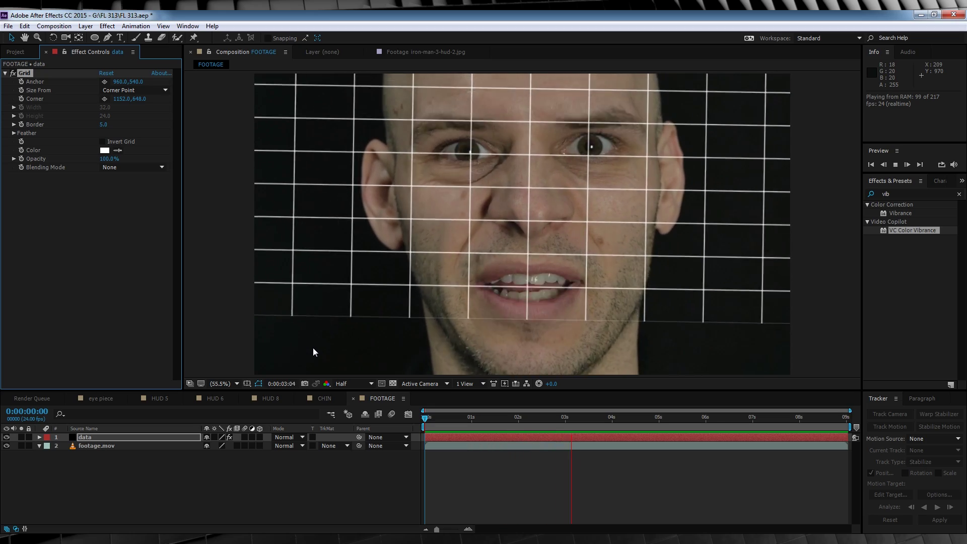
{"action": "key", "text": "space"}
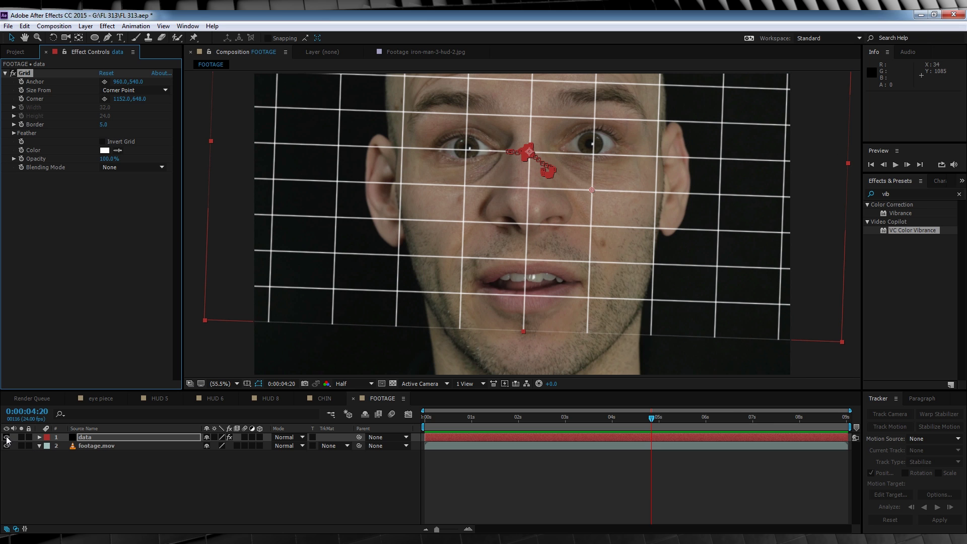
Hide the data layer and draw an elliptical mask on footage.mov, feather 233 px, expansion -88 px.
{"action": "left_click", "coordinate": [7, 437]}
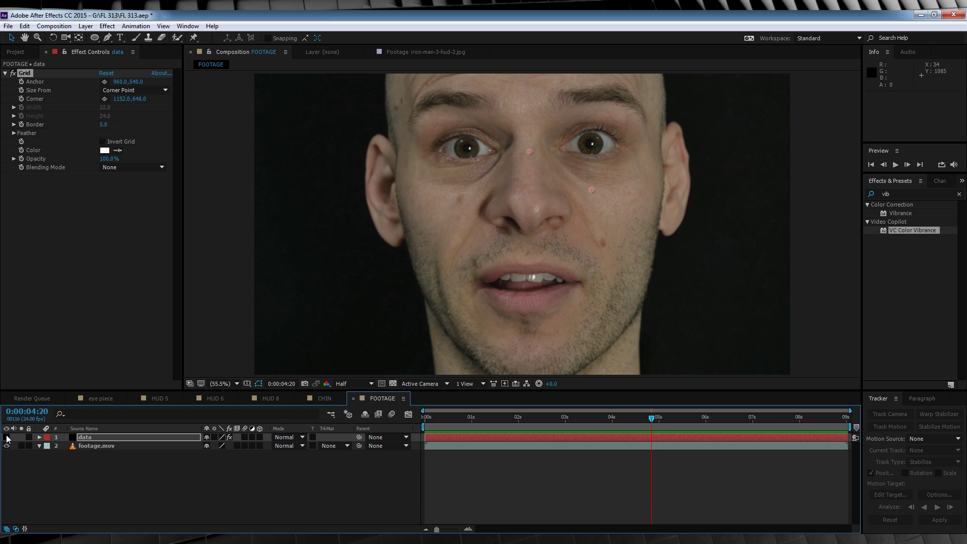
{"action": "left_click", "coordinate": [102, 445]}
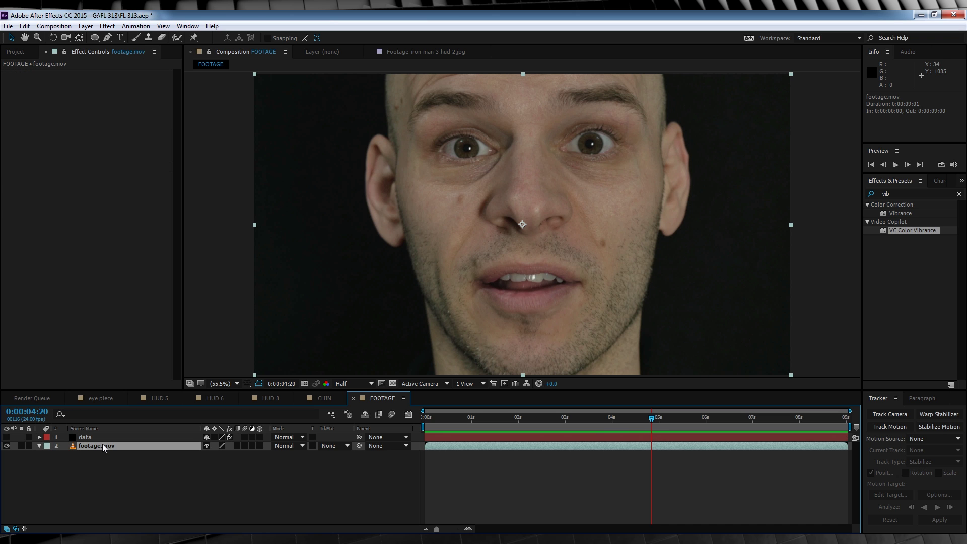
{"action": "left_click_drag", "start_coordinate": [96, 40], "coordinate": [131, 59]}
{"action": "key", "text": "comma"}
{"action": "key", "text": "comma"}
{"action": "key", "text": "comma"}
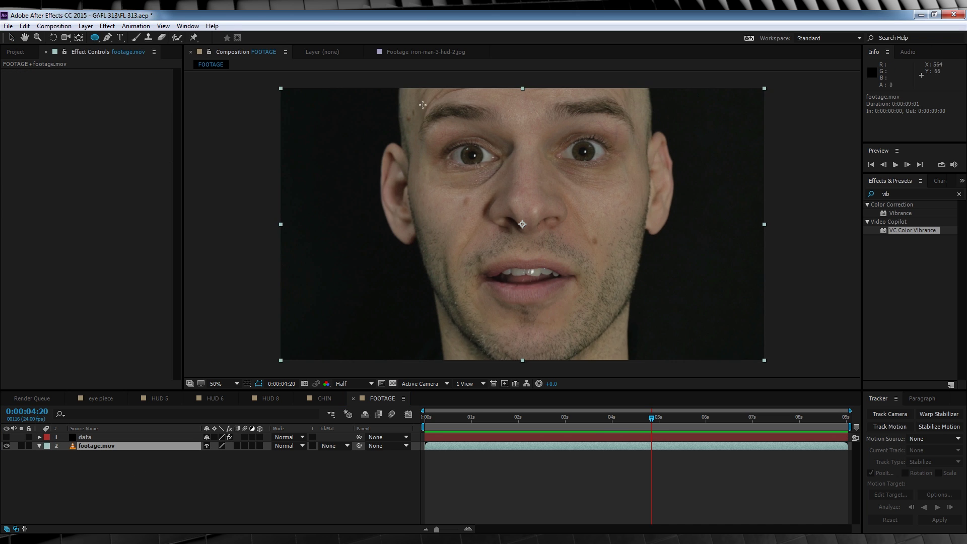
{"action": "left_click_drag", "start_coordinate": [457, 144], "coordinate": [594, 299]}
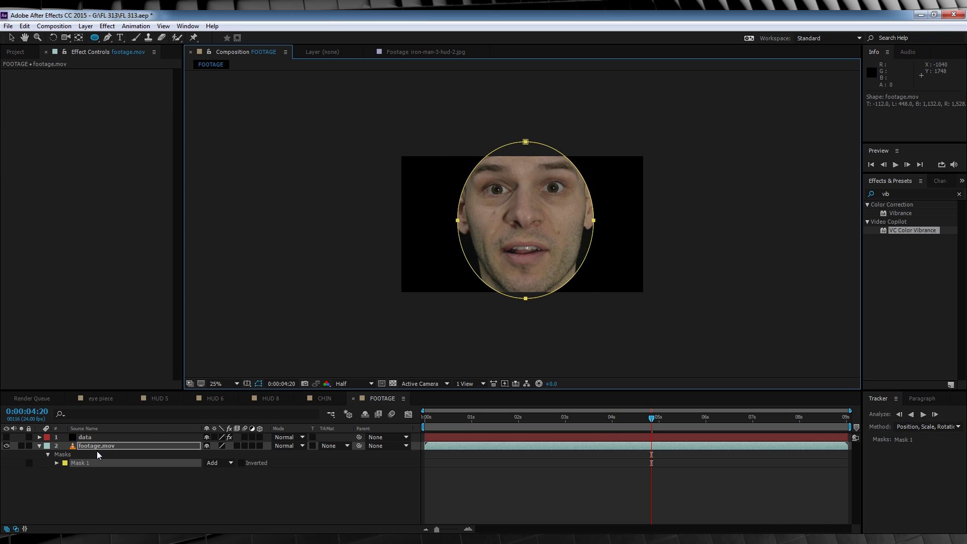
{"action": "left_click_drag", "start_coordinate": [226, 482], "coordinate": [272, 483]}
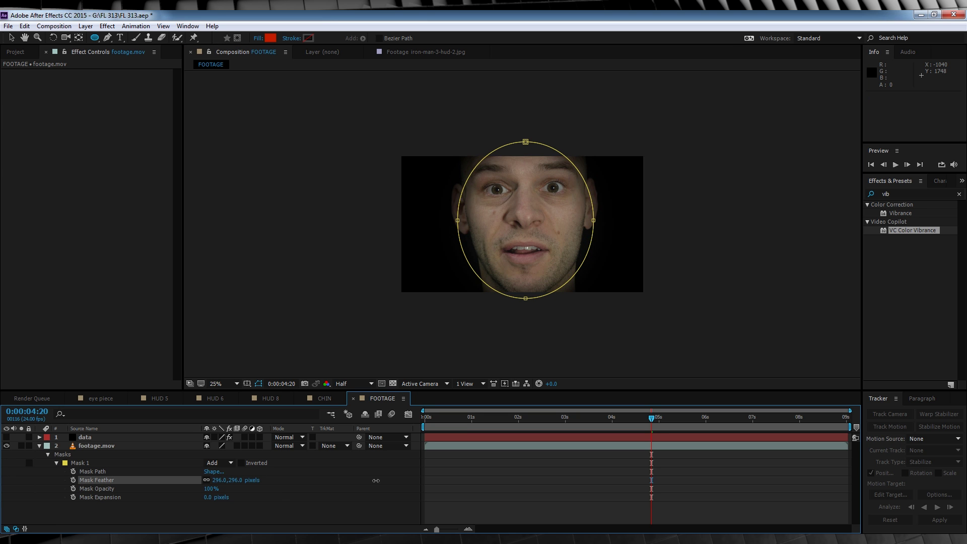
{"action": "mouse_move", "coordinate": [217, 497]}
{"action": "left_mouse_down"}
{"action": "mouse_move", "coordinate": [179, 498]}
{"action": "mouse_move", "coordinate": [219, 480]}
{"action": "mouse_move", "coordinate": [204, 499]}
{"action": "left_mouse_up"}
Refine the mask's feather, expansion and side vertices, then scrub the clip to review the vignette.
{"action": "left_click", "coordinate": [402, 53]}
{"action": "left_click", "coordinate": [255, 52]}
{"action": "left_click", "coordinate": [233, 515]}
{"action": "left_click_drag", "start_coordinate": [543, 418], "coordinate": [426, 427]}
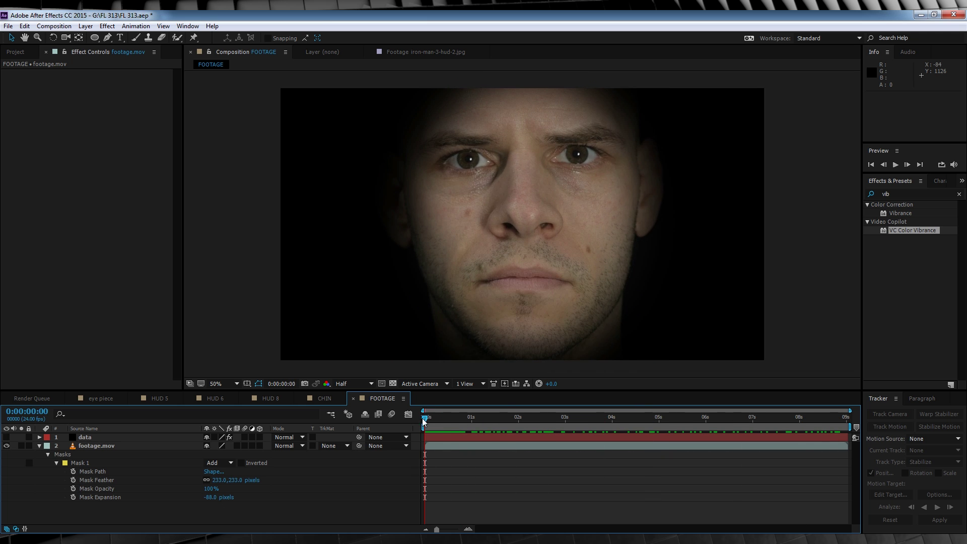
{"action": "left_click", "coordinate": [371, 123]}
{"action": "left_click", "coordinate": [89, 467]}
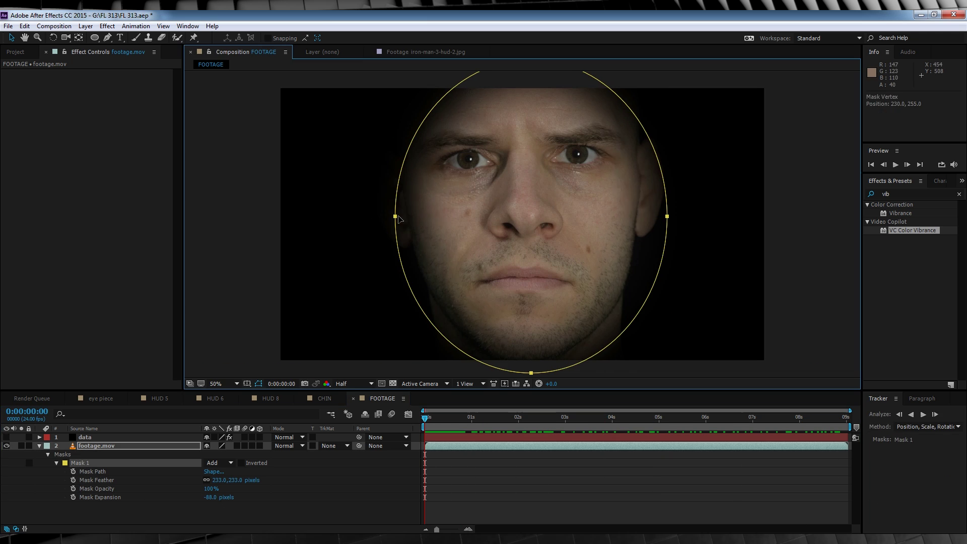
{"action": "left_click", "coordinate": [654, 216]}
{"action": "left_click", "coordinate": [388, 214]}
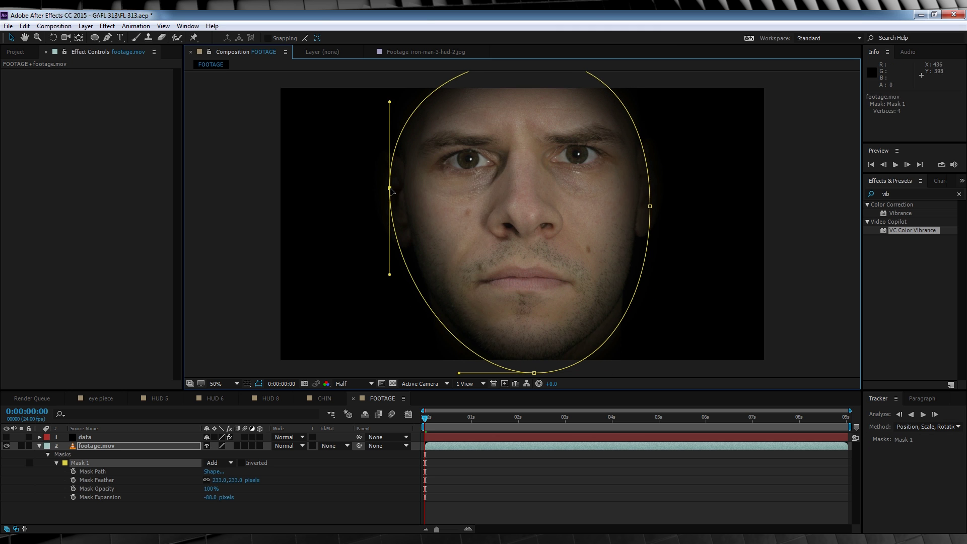
{"action": "left_click", "coordinate": [340, 512]}
{"action": "left_click_drag", "start_coordinate": [458, 418], "coordinate": [604, 418]}
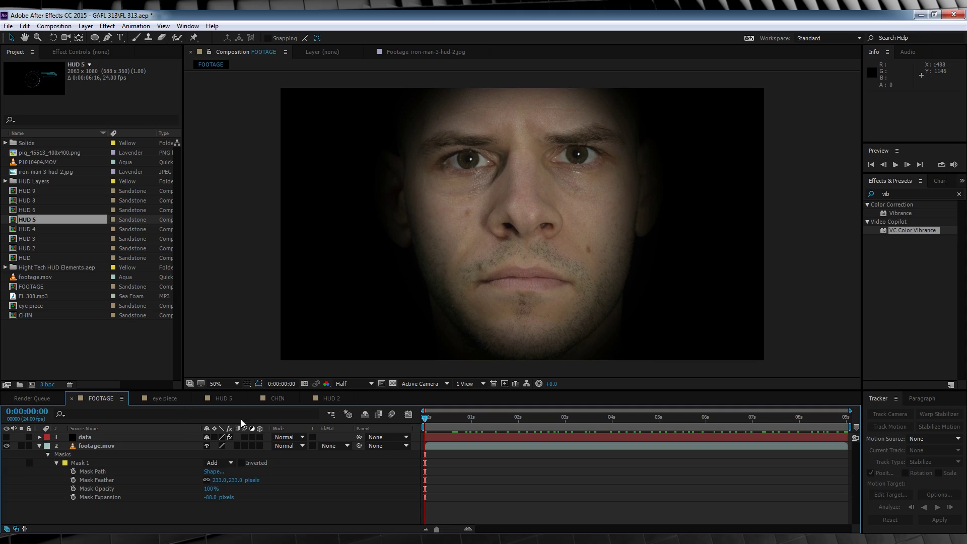
Preview the eye piece composition at 3 seconds, then return to the FOOTAGE composition.
{"action": "left_click", "coordinate": [161, 397]}
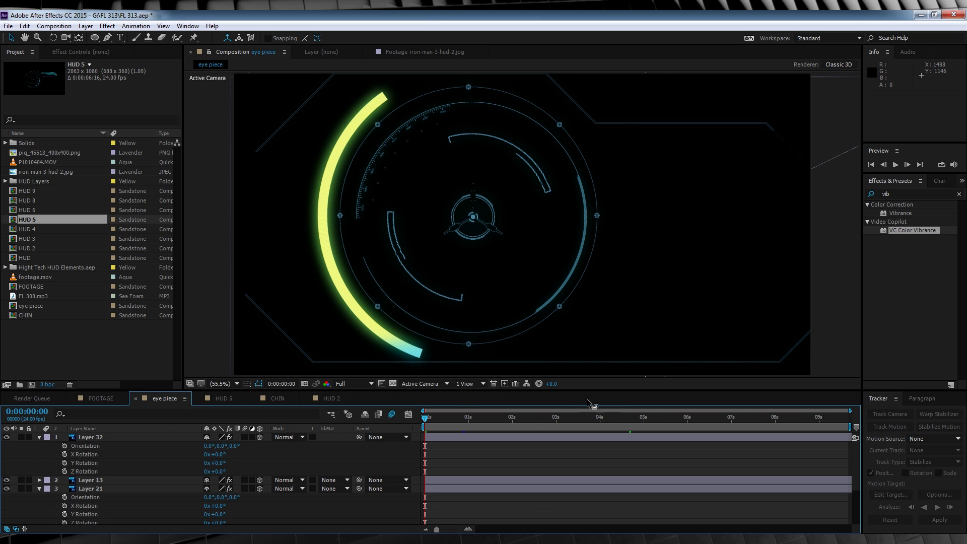
{"action": "left_click", "coordinate": [558, 421]}
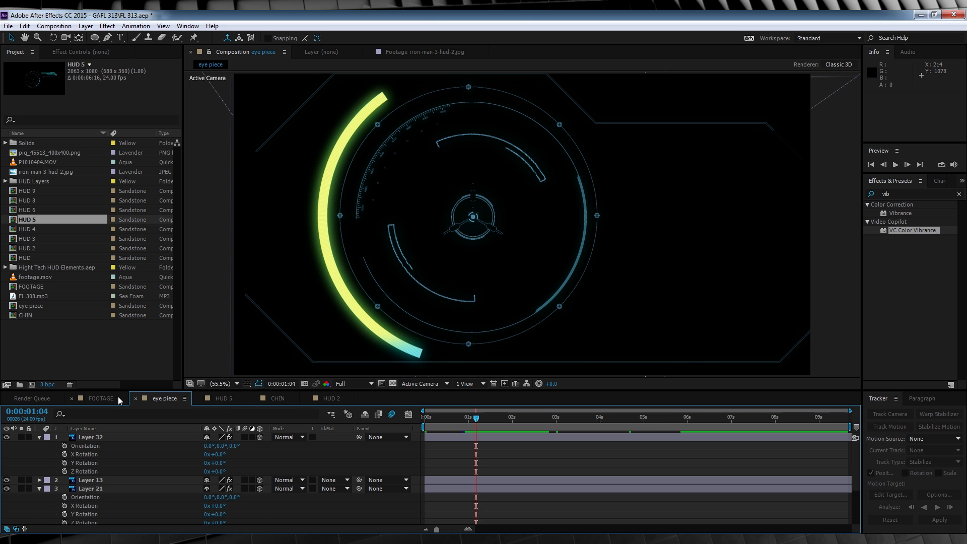
{"action": "left_click", "coordinate": [103, 398]}
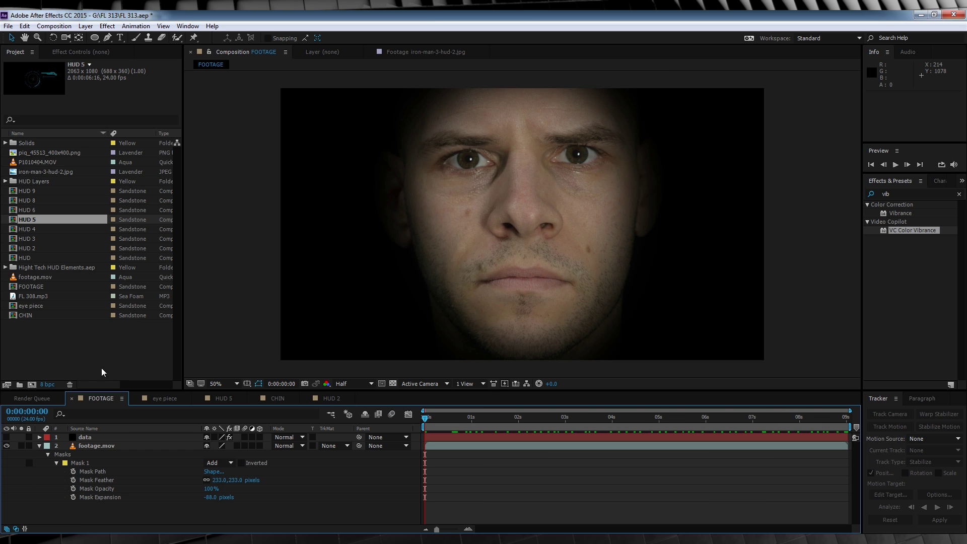
Add the eye piece comp to FOOTAGE as a 3D layer with Collapse Transformations enabled.
{"action": "left_click", "coordinate": [31, 306]}
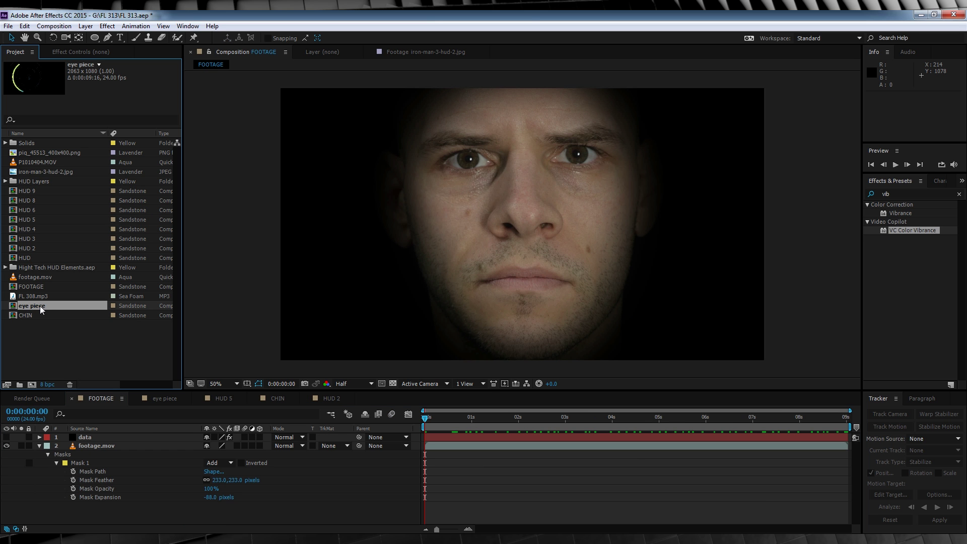
{"action": "left_click_drag", "start_coordinate": [38, 306], "coordinate": [99, 438]}
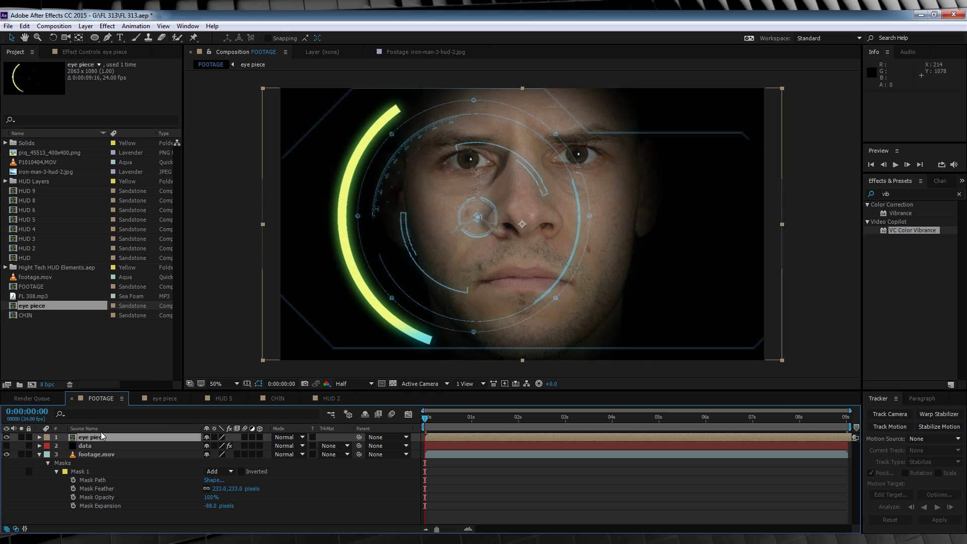
{"action": "left_click", "coordinate": [259, 437]}
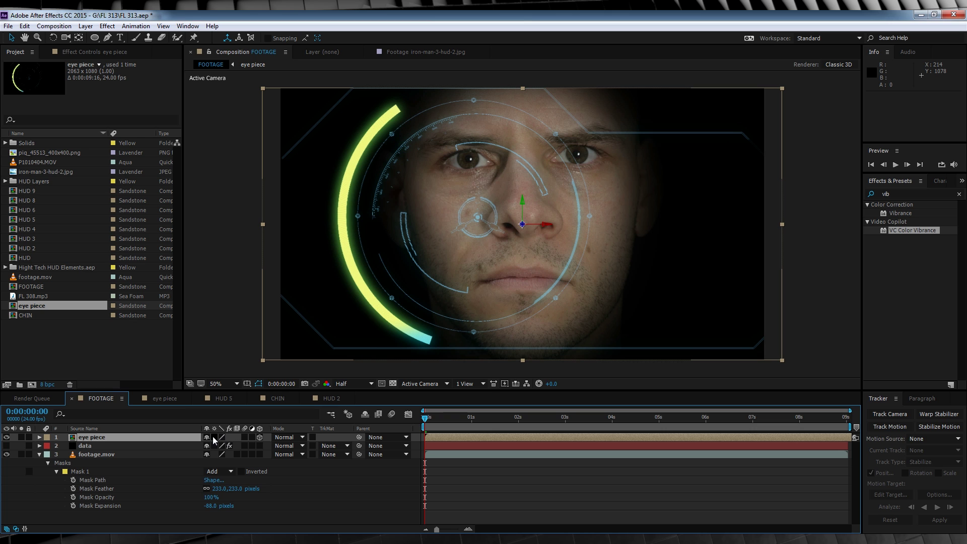
{"action": "left_click", "coordinate": [214, 437]}
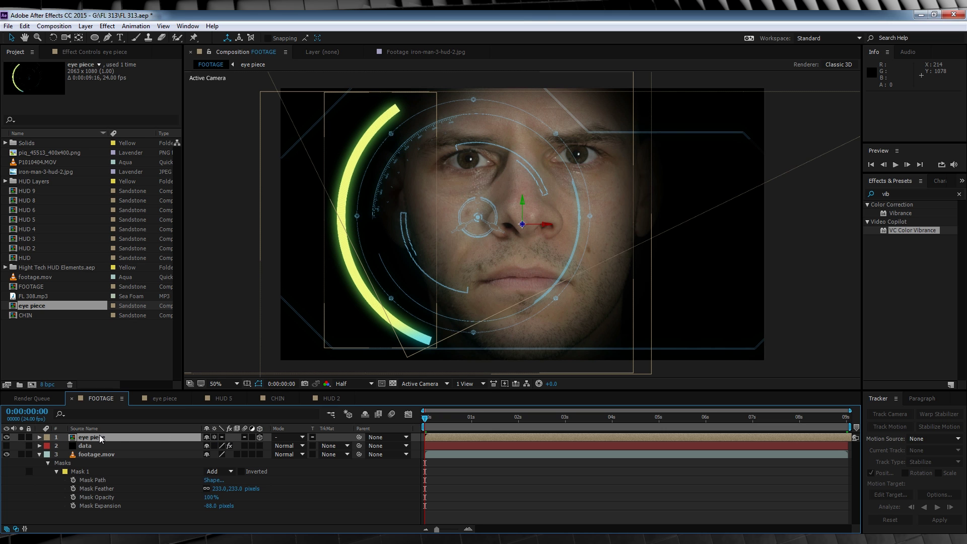
{"action": "left_click", "coordinate": [20, 437]}
Move the HUD over the right-hand eye, set Y Rotation to -12°, and parent it to data.
{"action": "key", "text": "r"}
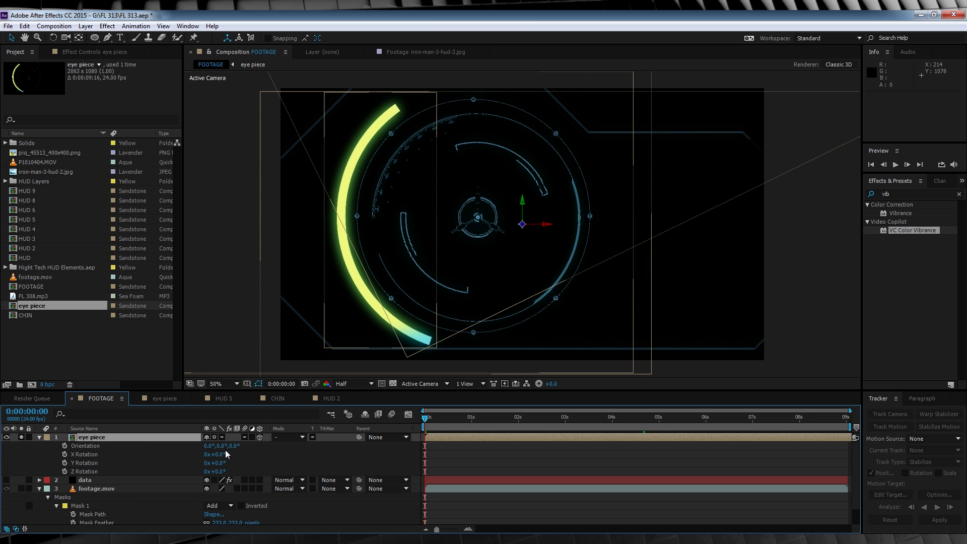
{"action": "left_click_drag", "start_coordinate": [216, 463], "coordinate": [263, 446]}
{"action": "left_click", "coordinate": [20, 437]}
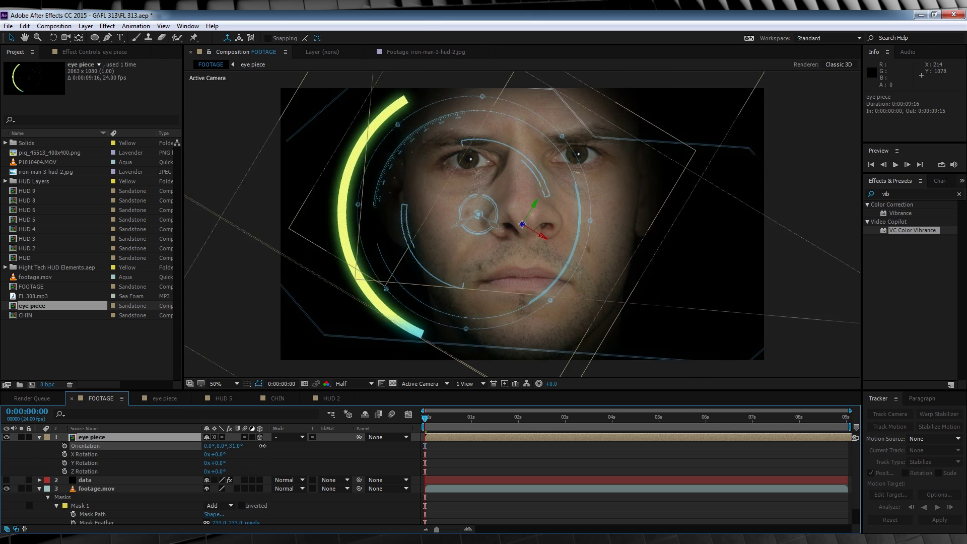
{"action": "key", "text": "ctrl+z"}
{"action": "key", "text": "p"}
{"action": "left_click_drag", "start_coordinate": [503, 217], "coordinate": [579, 151]}
{"action": "key", "text": "r"}
{"action": "left_click_drag", "start_coordinate": [218, 463], "coordinate": [214, 463]}
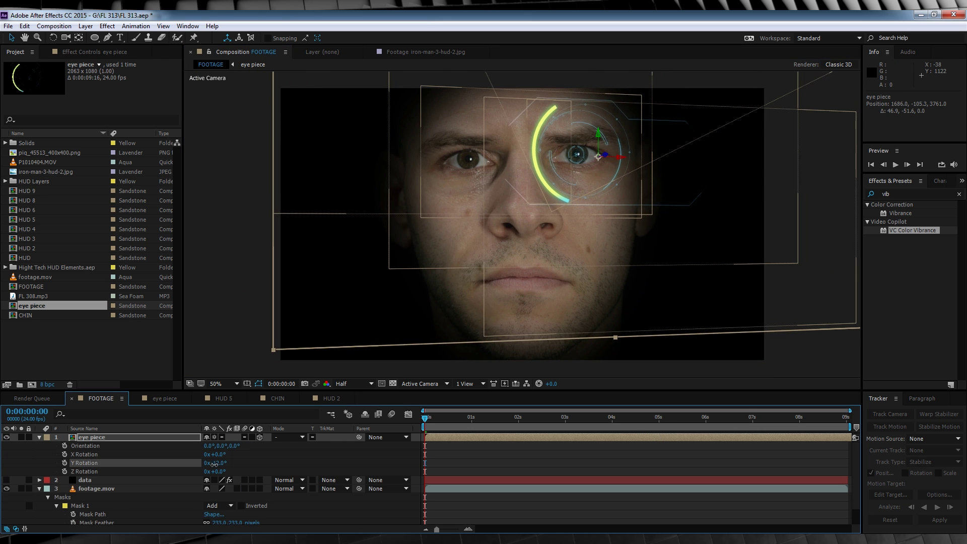
{"action": "left_click_drag", "start_coordinate": [358, 437], "coordinate": [95, 480]}
Preview and scrub the clip to confirm the eye piece HUD stays locked over the right eye.
{"action": "key", "text": "space"}
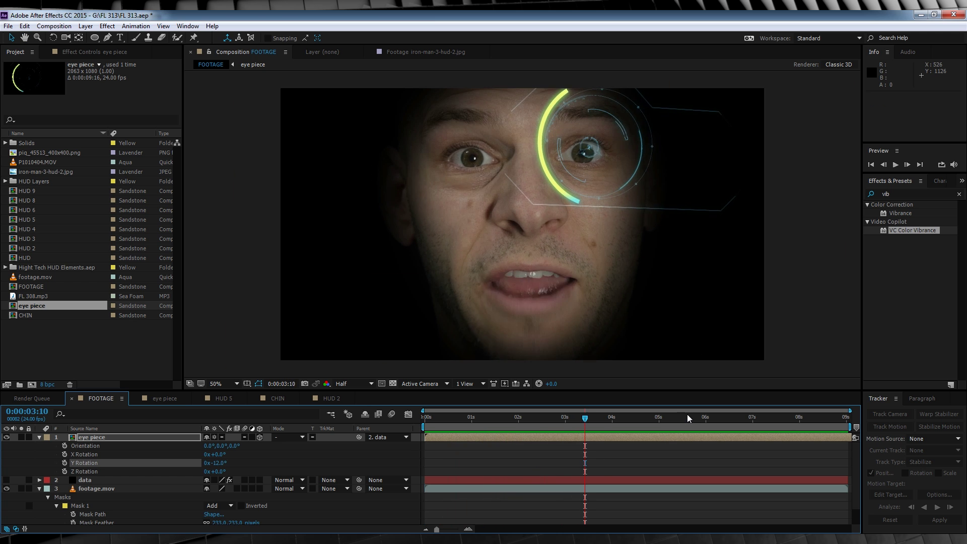
{"action": "left_click", "coordinate": [700, 417]}
{"action": "left_click_drag", "start_coordinate": [702, 418], "coordinate": [739, 419]}
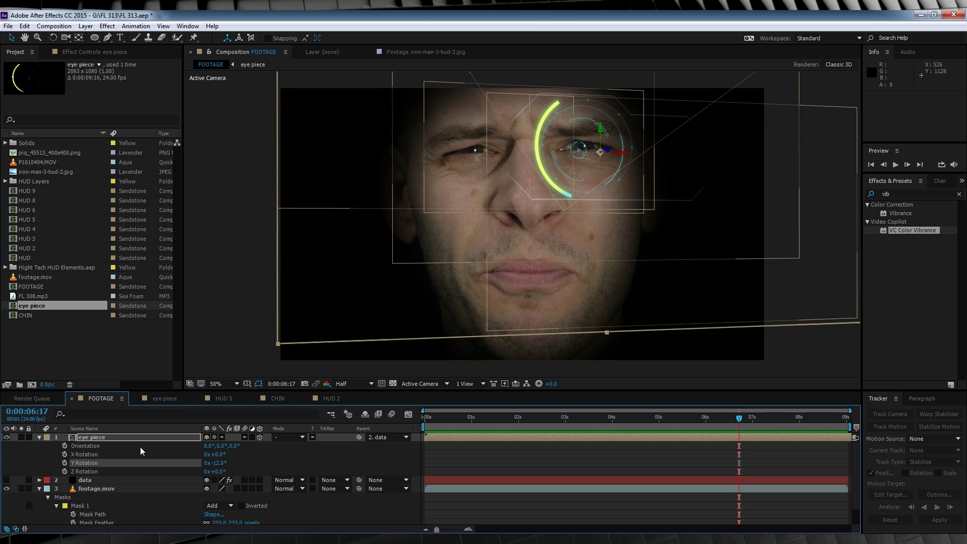
Keyframe the eye piece's orientation, tilting it 21° at 7:01 to match the head turn.
{"action": "left_click", "coordinate": [93, 438]}
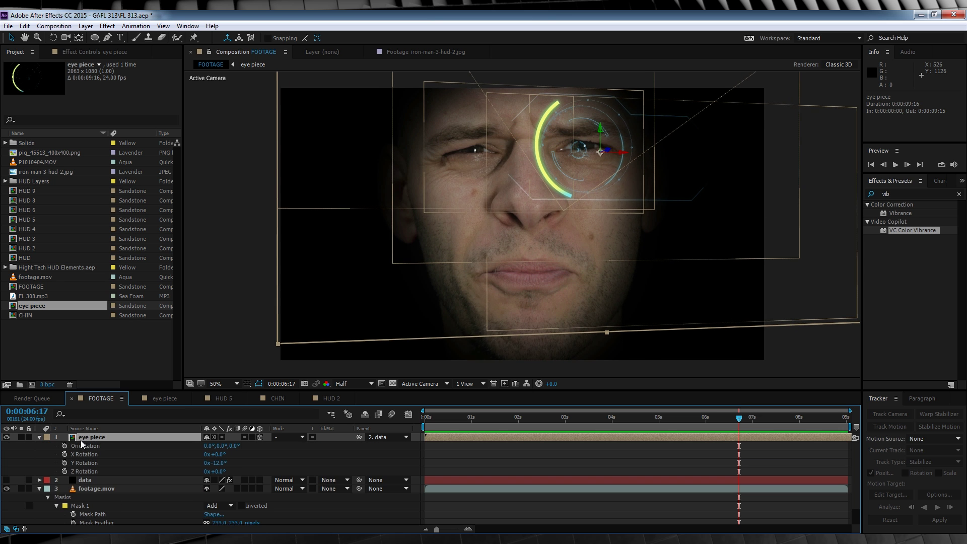
{"action": "left_click", "coordinate": [64, 446]}
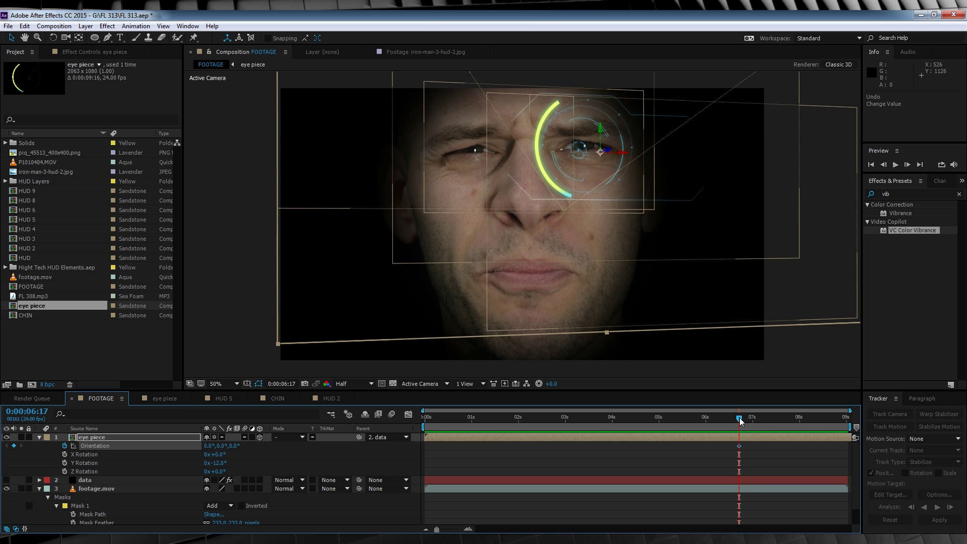
{"action": "left_click_drag", "start_coordinate": [739, 422], "coordinate": [755, 422]}
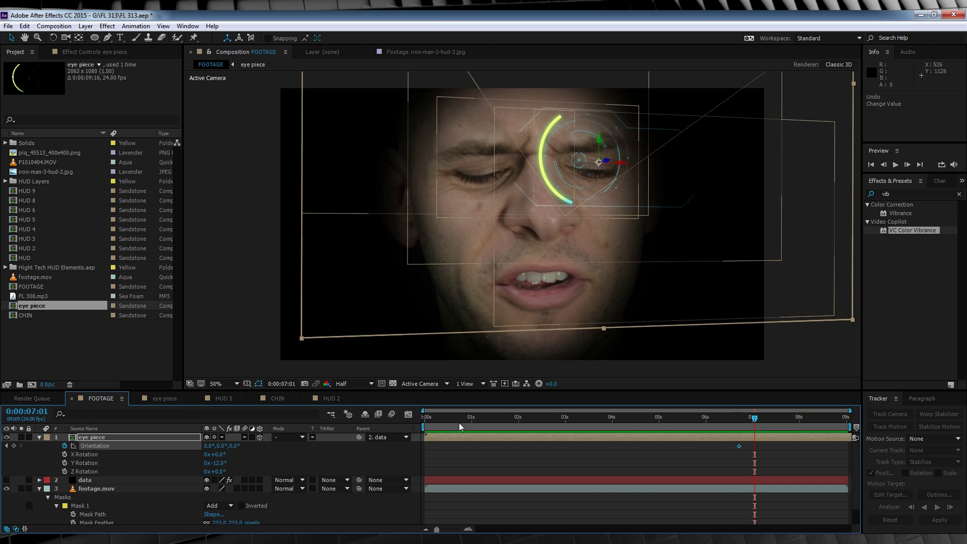
{"action": "left_click_drag", "start_coordinate": [207, 449], "coordinate": [217, 446]}
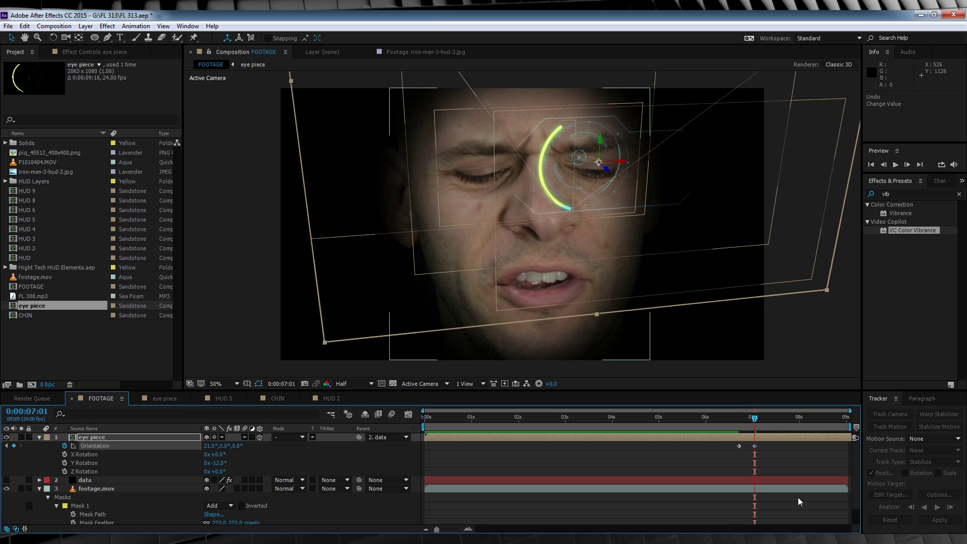
{"action": "mouse_move", "coordinate": [736, 422]}
{"action": "left_mouse_down"}
{"action": "mouse_move", "coordinate": [794, 425]}
{"action": "mouse_move", "coordinate": [738, 425]}
{"action": "left_mouse_up"}
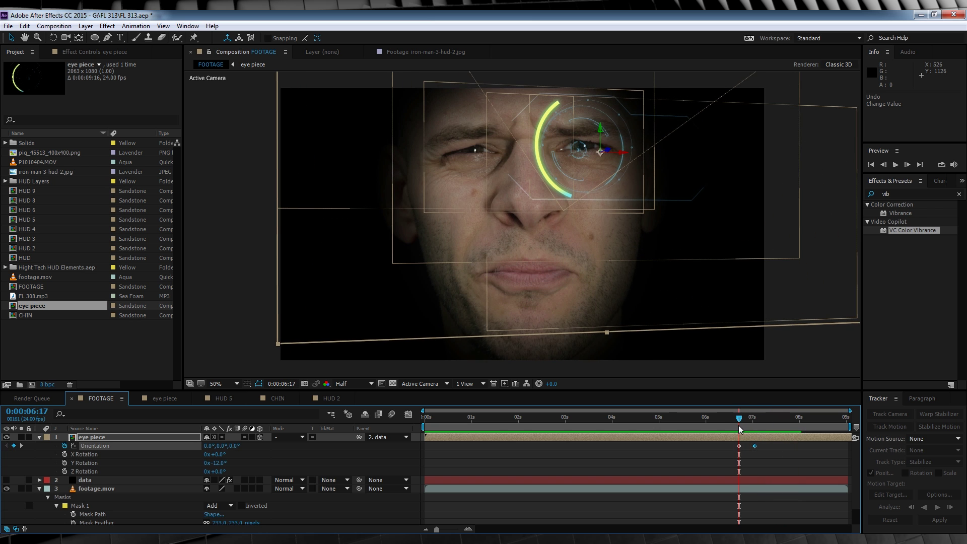
Keyframe the eye piece's position at 6:16 and 7:02 to keep it over the eye, then preview.
{"action": "left_click", "coordinate": [89, 440]}
{"action": "key", "text": "p"}
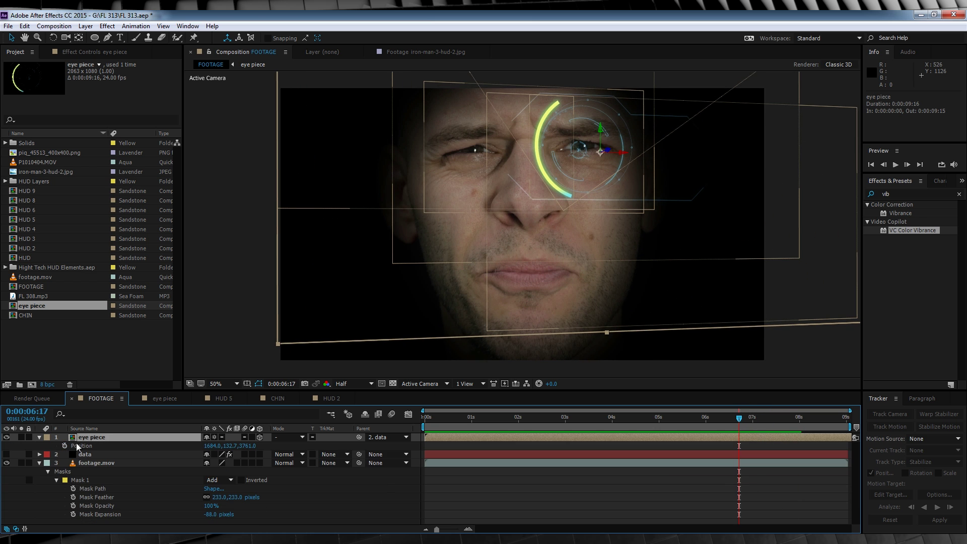
{"action": "left_click", "coordinate": [64, 445]}
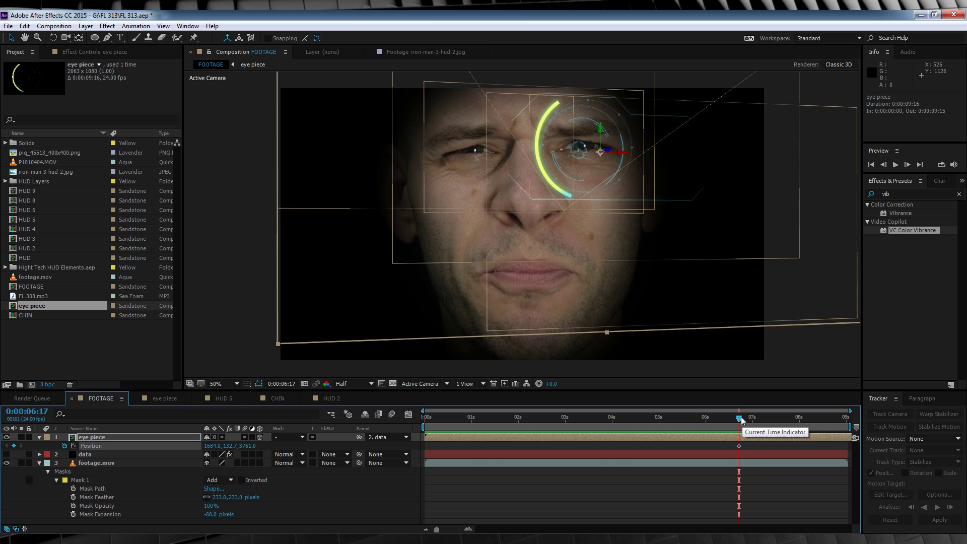
{"action": "left_click_drag", "start_coordinate": [739, 418], "coordinate": [759, 424]}
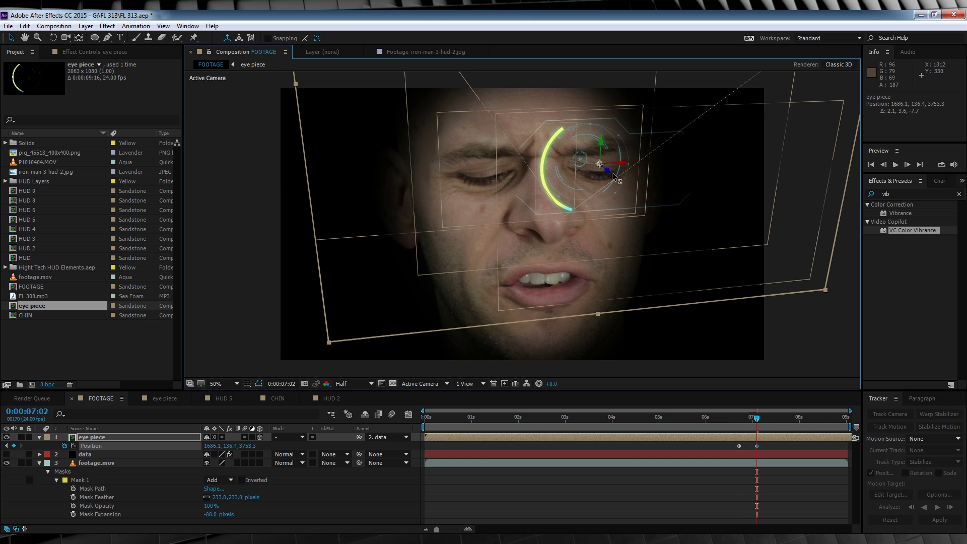
{"action": "mouse_move", "coordinate": [616, 172]}
{"action": "left_mouse_down"}
{"action": "mouse_move", "coordinate": [611, 159]}
{"action": "mouse_move", "coordinate": [629, 160]}
{"action": "left_mouse_up"}
{"action": "left_click_drag", "start_coordinate": [751, 418], "coordinate": [736, 418]}
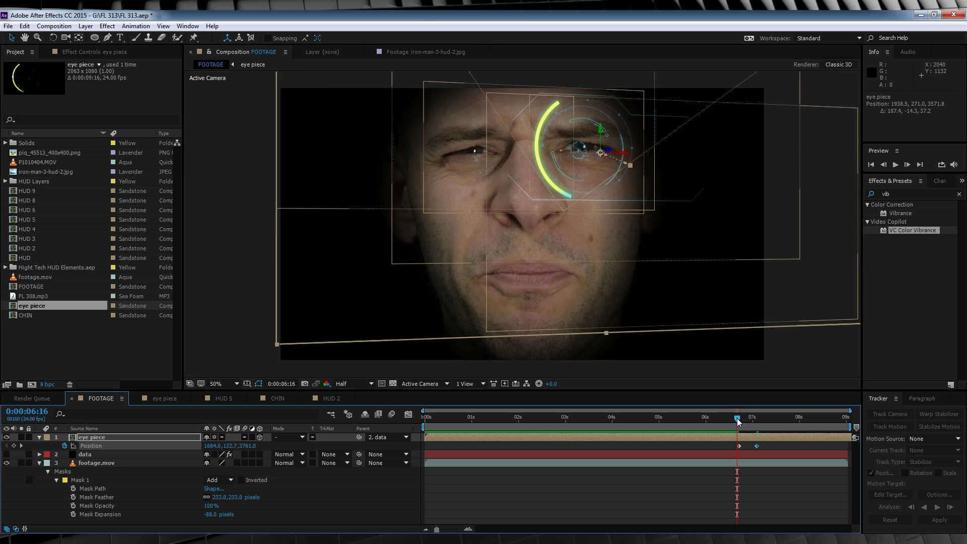
{"action": "key", "text": "space"}
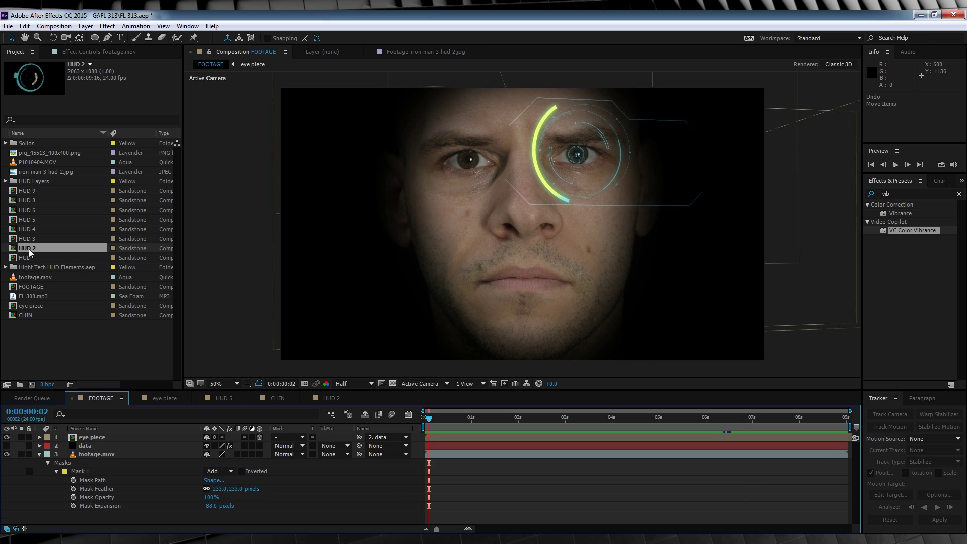
Add HUD 2 to the footage, place and rotate it left of the face, and parent it to data.
{"action": "left_click_drag", "start_coordinate": [29, 252], "coordinate": [260, 437]}
{"action": "key", "text": "p"}
{"action": "left_click_drag", "start_coordinate": [523, 214], "coordinate": [390, 171]}
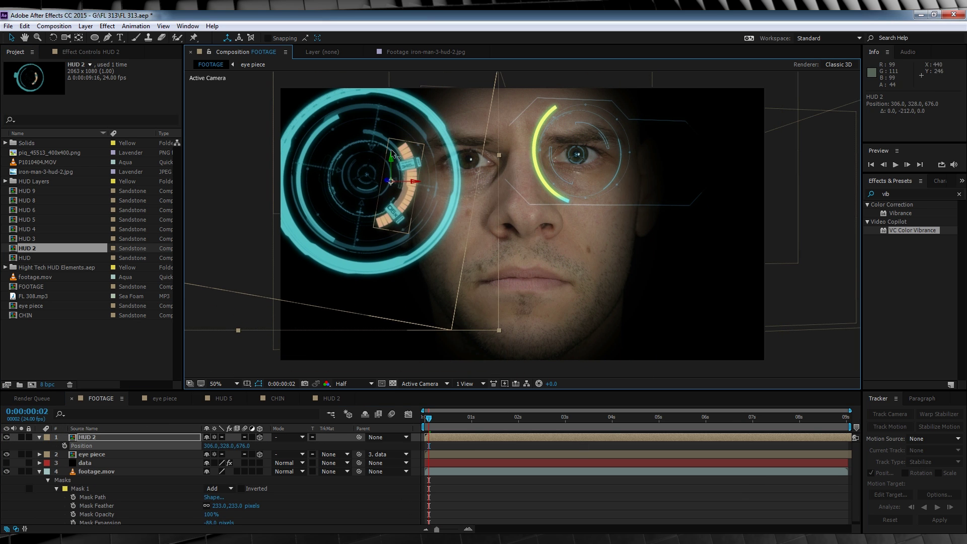
{"action": "key", "text": "r"}
{"action": "left_click_drag", "start_coordinate": [221, 445], "coordinate": [209, 446]}
{"action": "left_click_drag", "start_coordinate": [412, 184], "coordinate": [383, 180]}
{"action": "left_click_drag", "start_coordinate": [359, 437], "coordinate": [166, 488]}
{"action": "left_click_drag", "start_coordinate": [429, 422], "coordinate": [737, 449]}
Keyframe HUD 2's orientation, turning it about 13° by 7:07 to match the head.
{"action": "left_click", "coordinate": [64, 446]}
{"action": "key", "text": "space"}
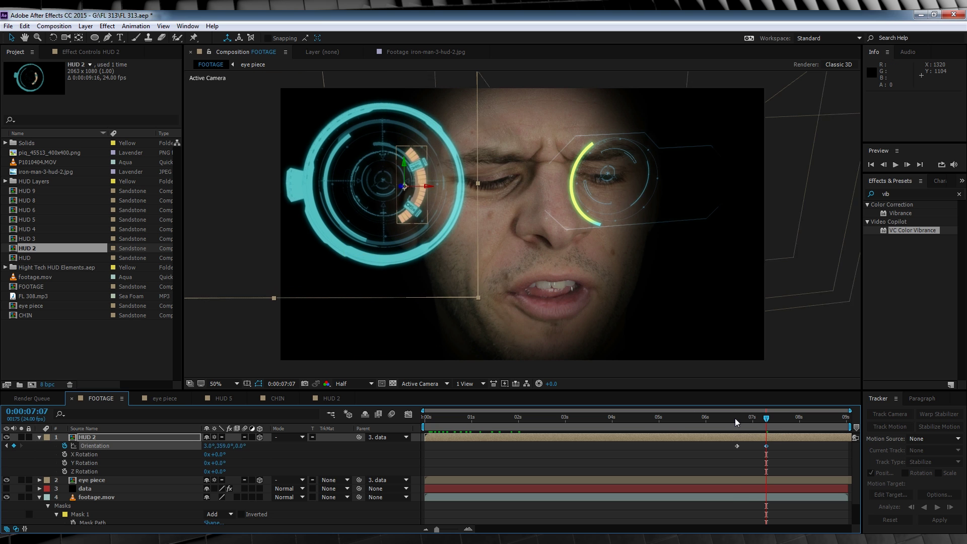
{"action": "key", "text": "space"}
{"action": "key", "text": "space"}
{"action": "left_click_drag", "start_coordinate": [220, 446], "coordinate": [226, 445]}
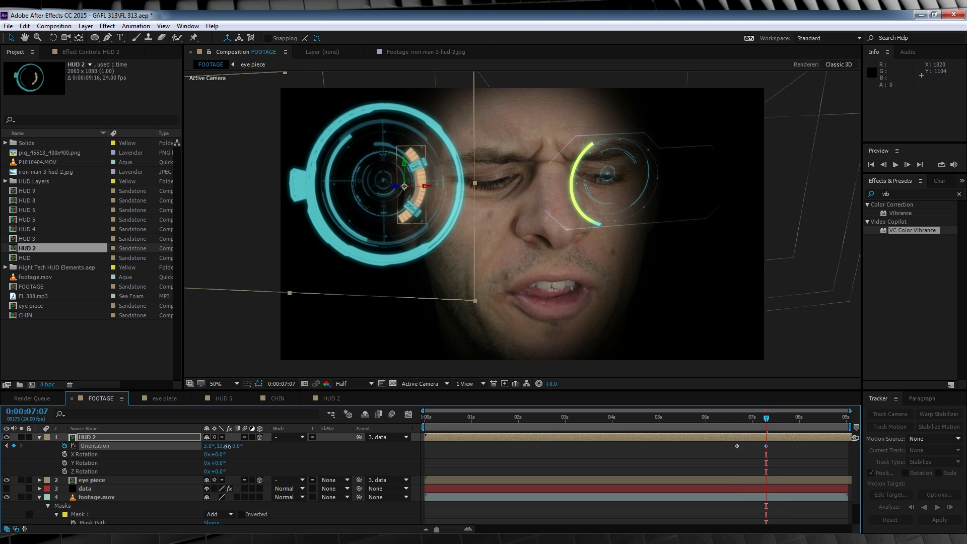
{"action": "key", "text": "space"}
Keyframe HUD 2's position from 6:16 to 7:08 and preview the tracking.
{"action": "key", "text": "p"}
{"action": "left_click", "coordinate": [64, 446]}
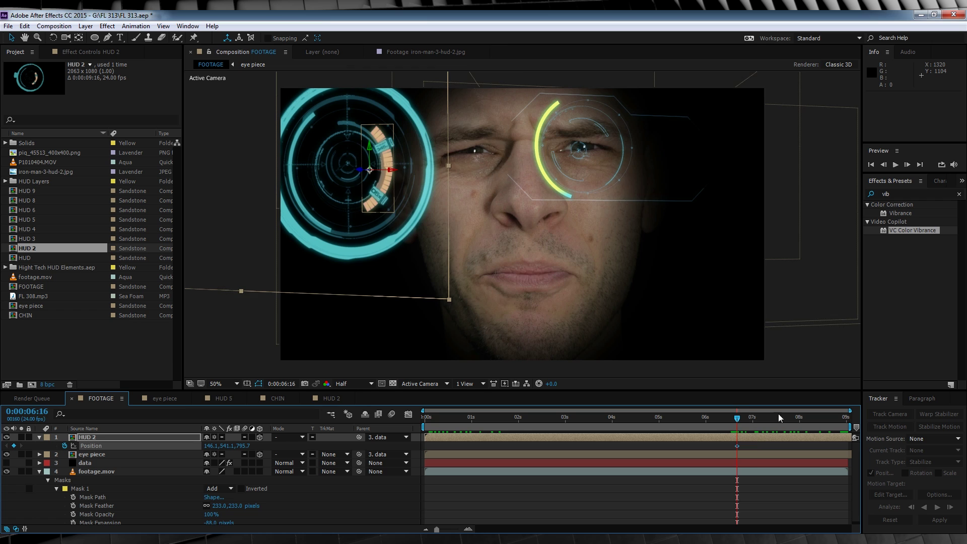
{"action": "left_click", "coordinate": [768, 417]}
{"action": "key", "text": "space"}
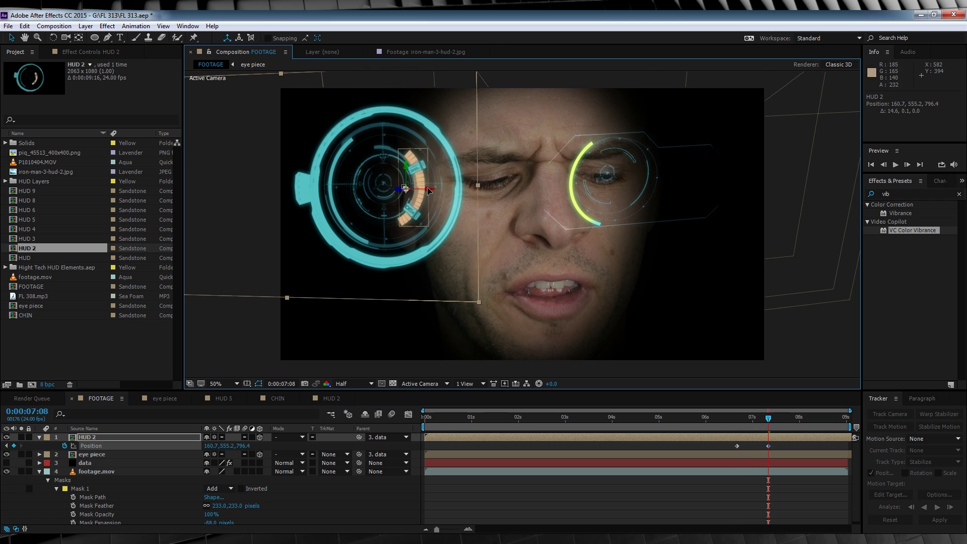
{"action": "left_click", "coordinate": [14, 239]}
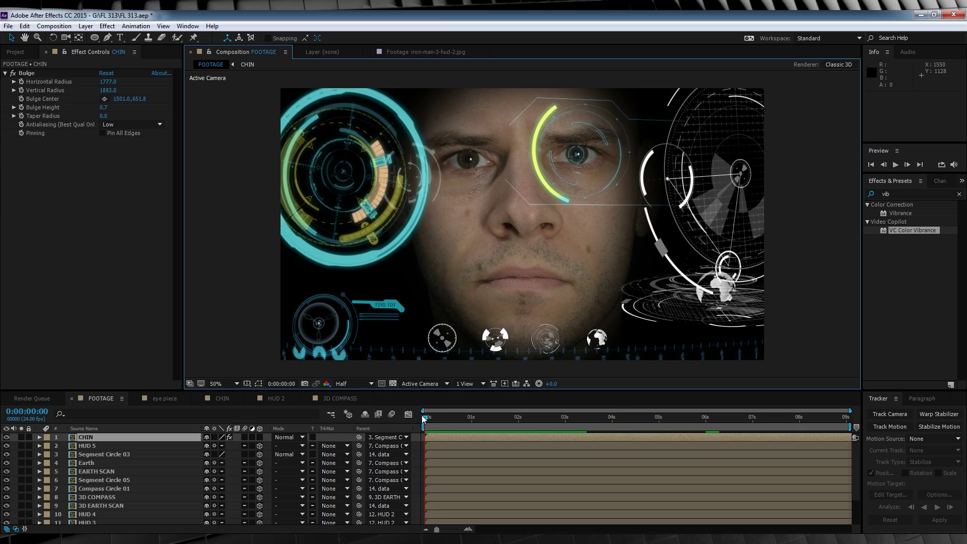
Apply Glow to Segment Circle 03 with 31.4% threshold and radius raised to 55.
{"action": "mouse_move", "coordinate": [423, 416]}
{"action": "left_mouse_down"}
{"action": "mouse_move", "coordinate": [556, 418]}
{"action": "mouse_move", "coordinate": [404, 418]}
{"action": "mouse_move", "coordinate": [457, 418]}
{"action": "mouse_move", "coordinate": [416, 419]}
{"action": "left_mouse_up"}
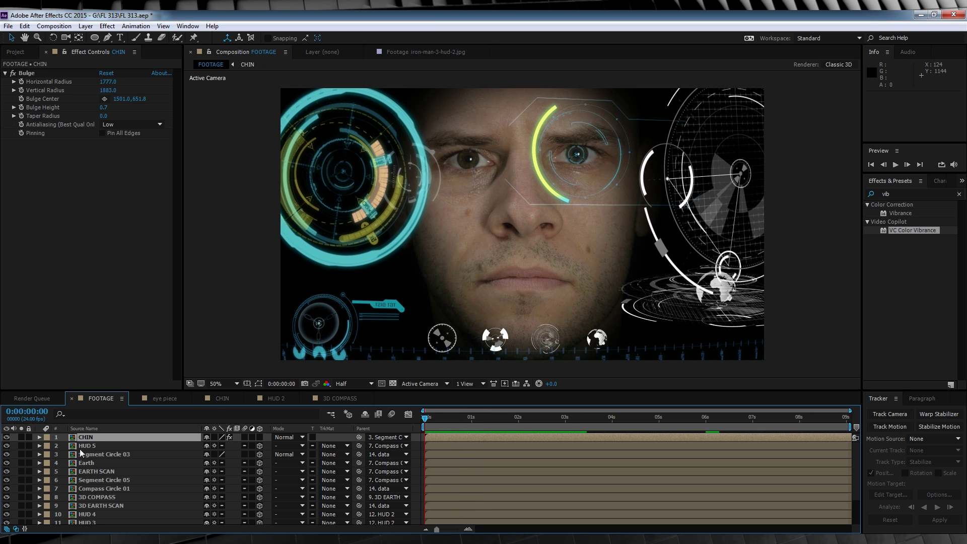
{"action": "left_click", "coordinate": [108, 454]}
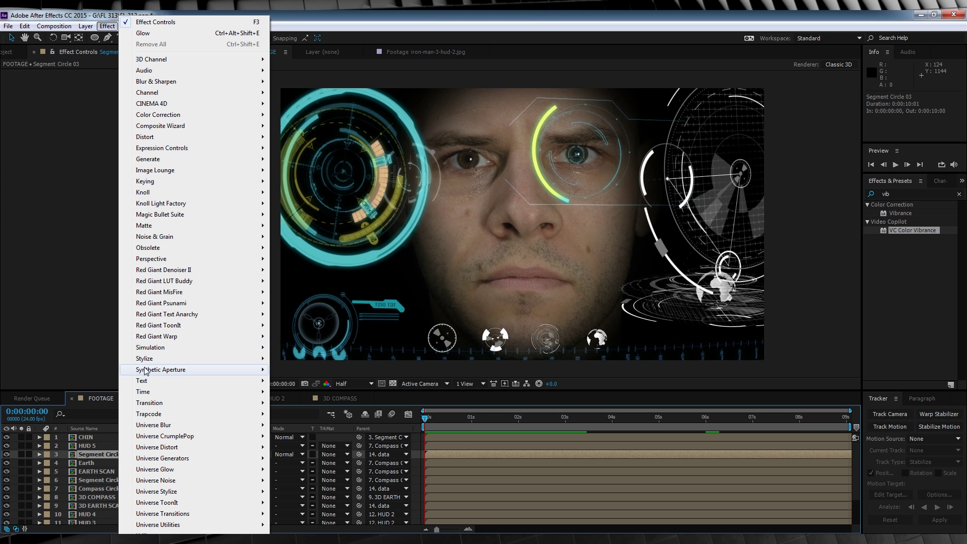
{"action": "mouse_move", "coordinate": [147, 360]}
{"action": "left_click", "coordinate": [292, 270]}
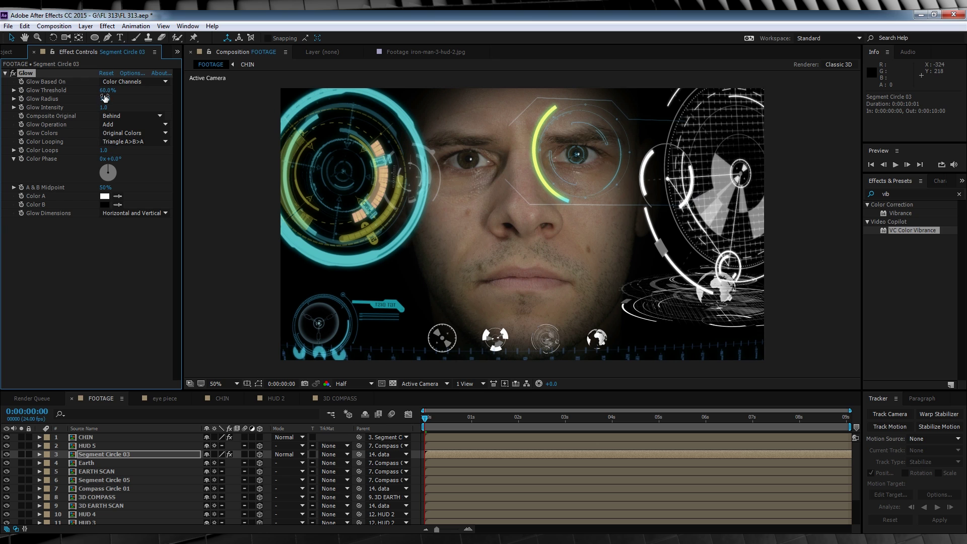
{"action": "left_click_drag", "start_coordinate": [109, 98], "coordinate": [67, 92]}
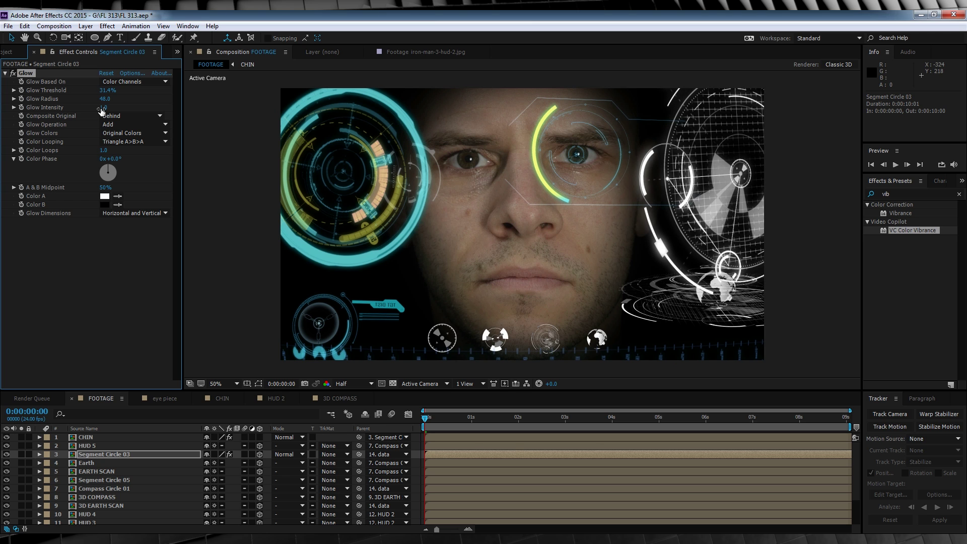
{"action": "key", "text": "ctrl+z"}
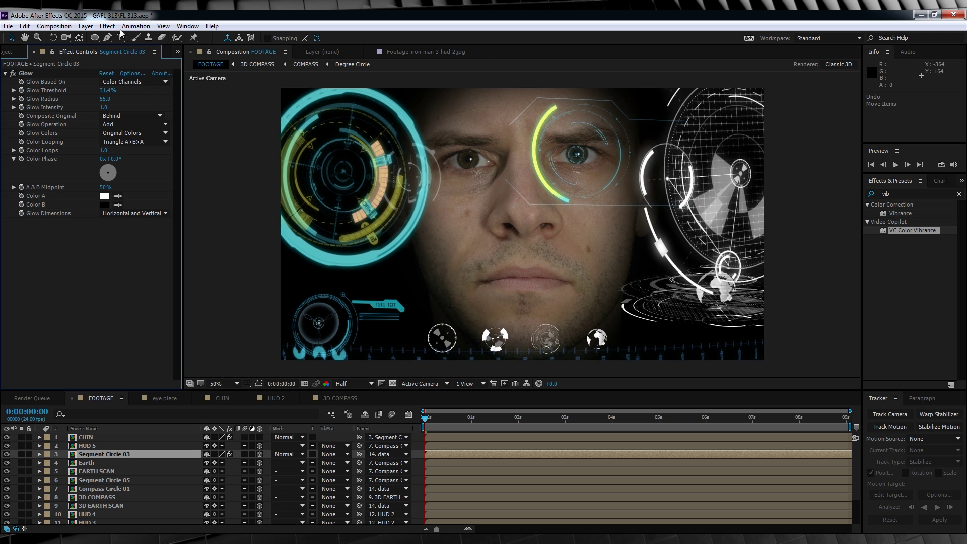
{"action": "left_click", "coordinate": [107, 25]}
Add a Tritone CC Toner to Segment Circle 03, sampling cyan highlights and yellow midtones.
{"action": "mouse_move", "coordinate": [162, 120]}
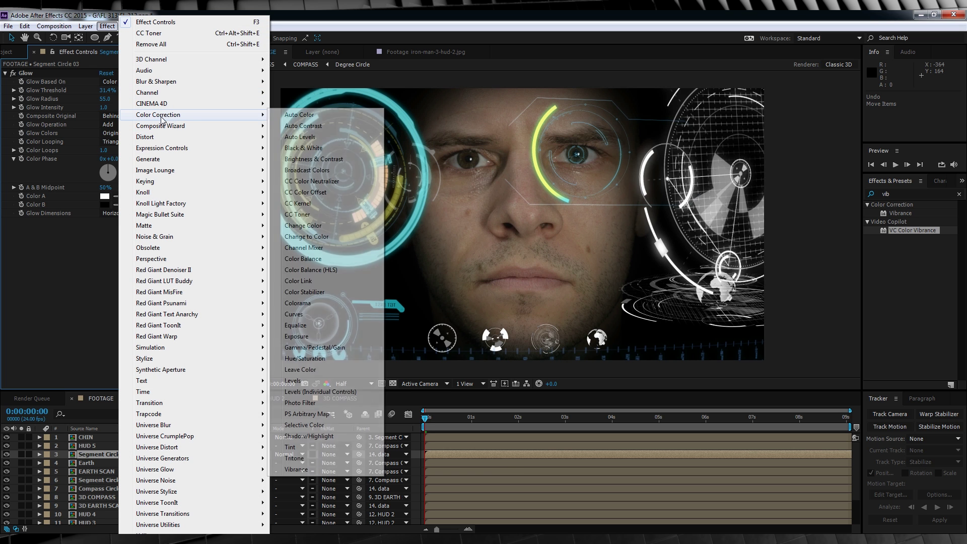
{"action": "left_click", "coordinate": [303, 220]}
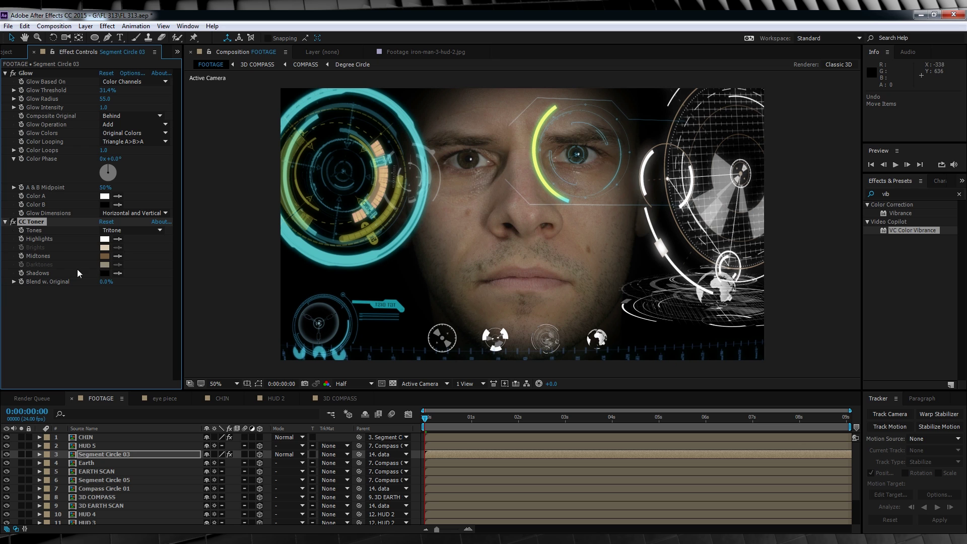
{"action": "left_click", "coordinate": [116, 232]}
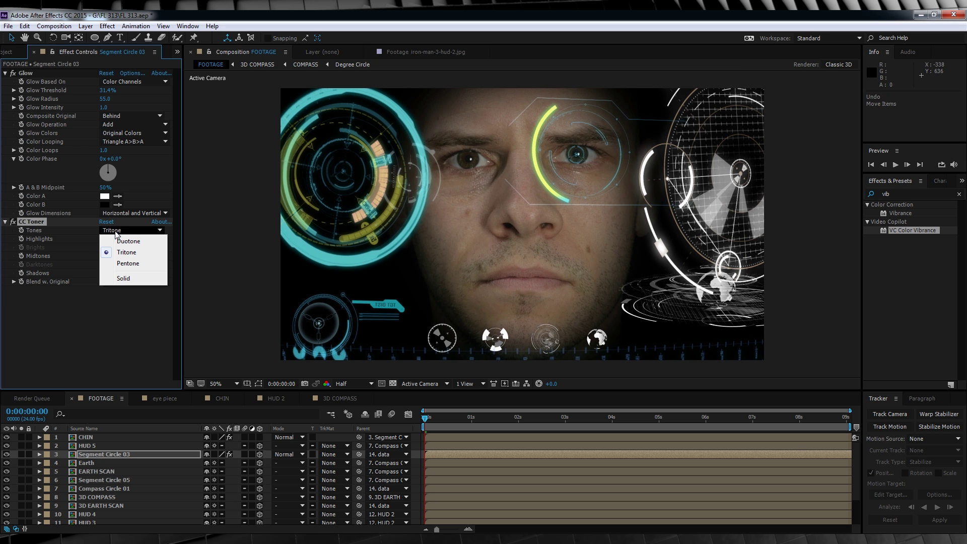
{"action": "left_click", "coordinate": [123, 251]}
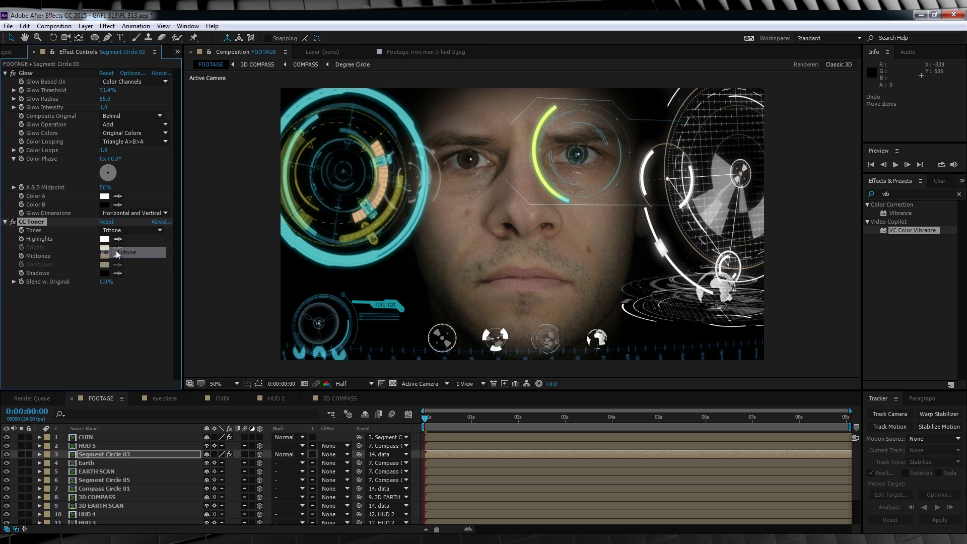
{"action": "left_click", "coordinate": [118, 238]}
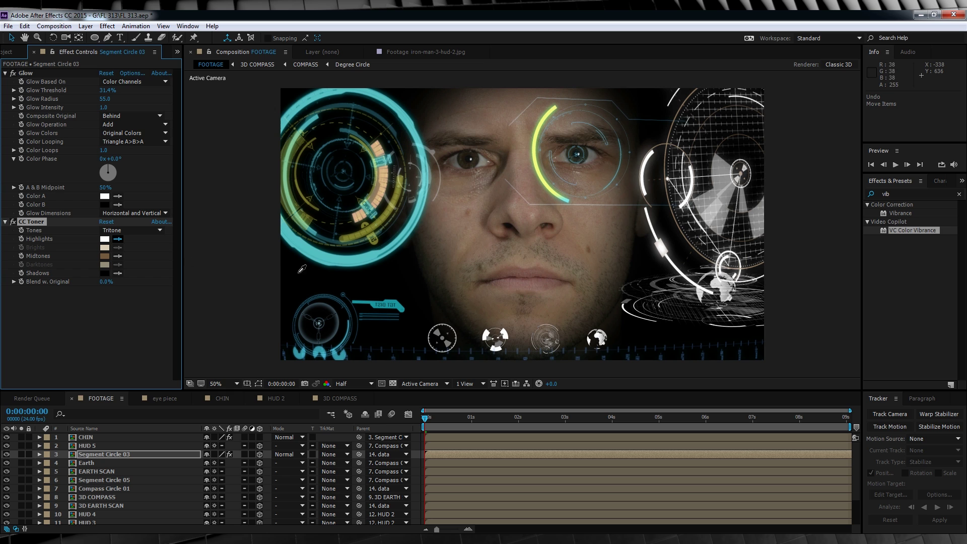
{"action": "left_click", "coordinate": [416, 214]}
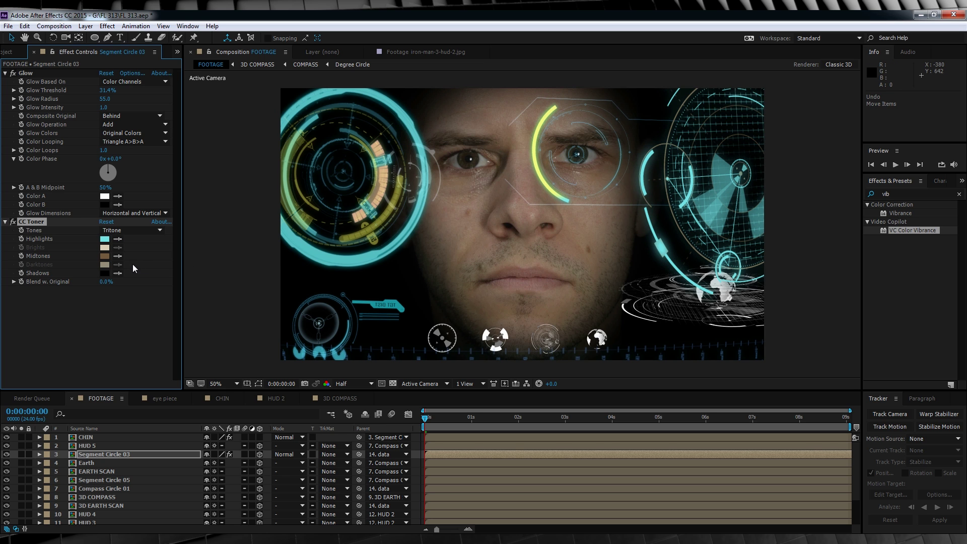
{"action": "left_click", "coordinate": [119, 256]}
{"action": "left_click", "coordinate": [390, 211]}
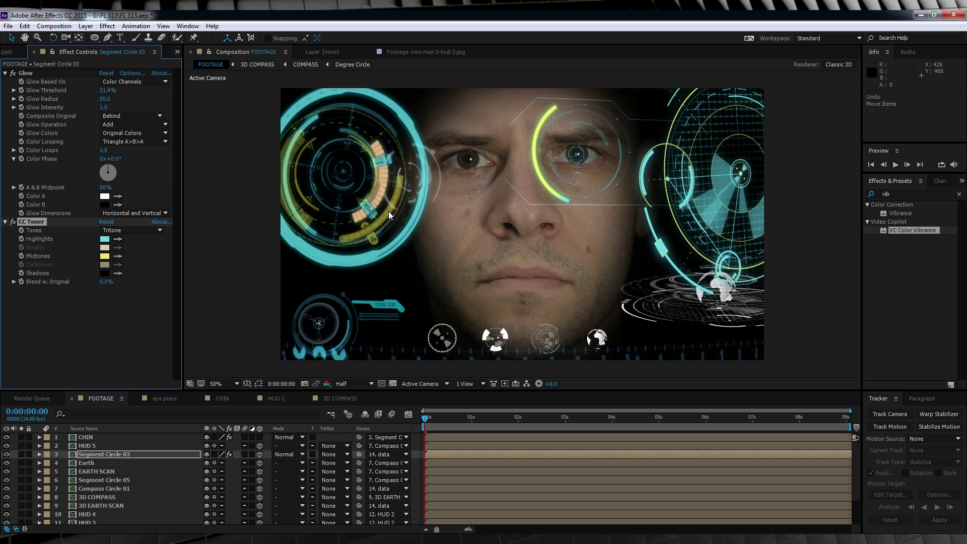
Sample a skin-tone shadow colour, then paste Glow and CC Toner onto Earth, Compass Circle 01, 3D EARTH SCAN and another HUD layer.
{"action": "left_click", "coordinate": [118, 273]}
{"action": "left_click", "coordinate": [514, 242]}
{"action": "left_click", "coordinate": [23, 73], "text": "shift"}
{"action": "key", "text": "ctrl+c"}
{"action": "left_click", "coordinate": [89, 463]}
{"action": "key", "text": "ctrl+v"}
{"action": "left_click", "coordinate": [95, 471]}
{"action": "key", "text": "ctrl+v"}
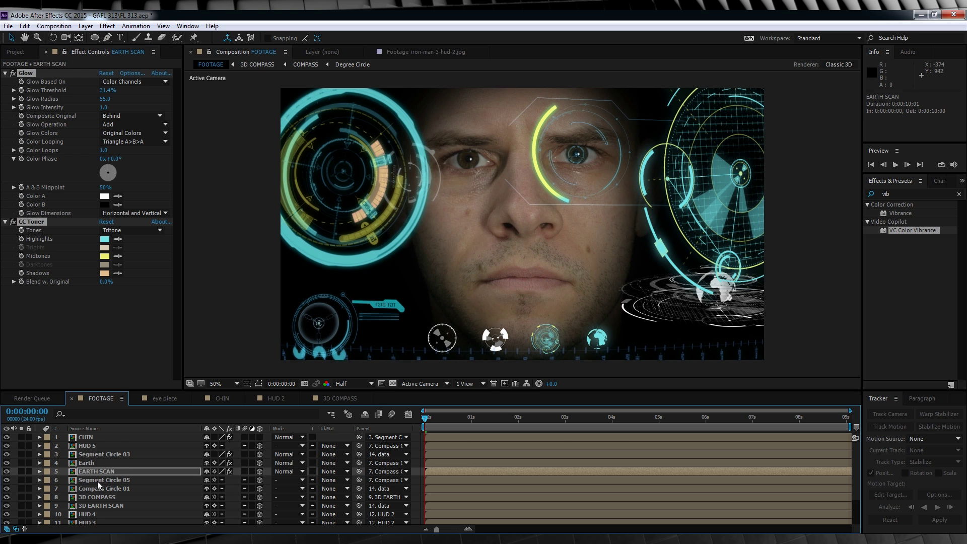
{"action": "left_click", "coordinate": [98, 488]}
{"action": "key", "text": "ctrl+v"}
{"action": "left_click", "coordinate": [101, 506]}
{"action": "key", "text": "ctrl+v"}
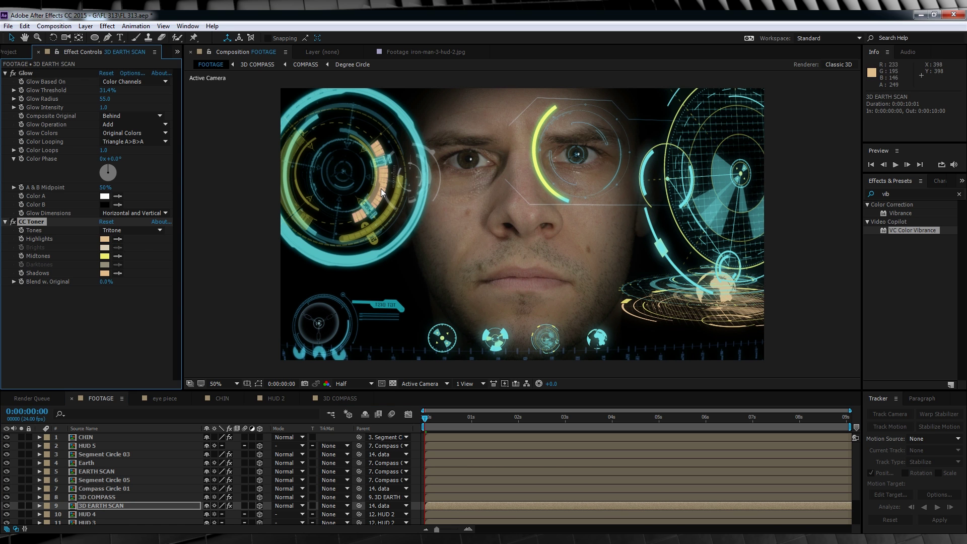
Confirm the pasted toner's highlight and midtone colours on 3D EARTH SCAN, Segment Circle 05 and Compass Circle 01.
{"action": "left_click", "coordinate": [104, 239]}
{"action": "key", "text": "Return"}
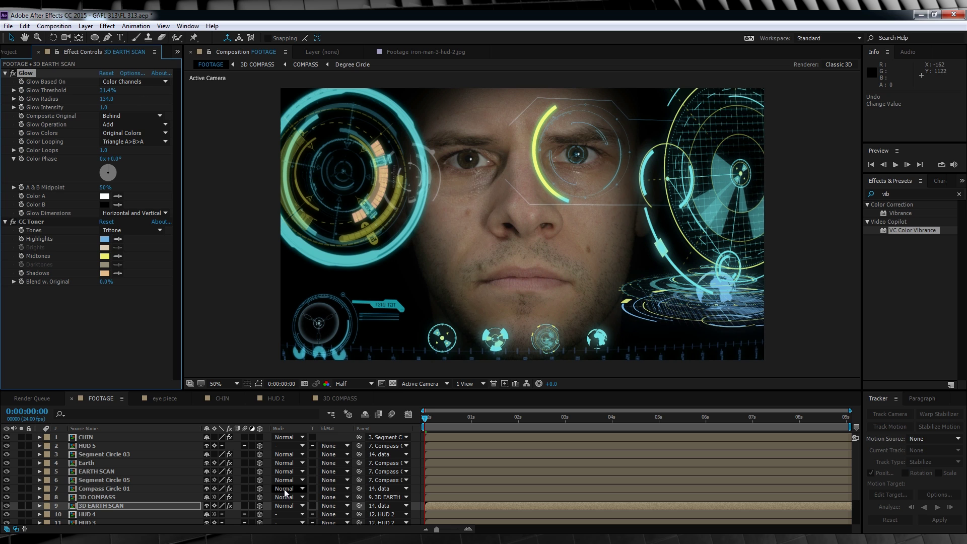
{"action": "left_click", "coordinate": [104, 480]}
{"action": "left_click", "coordinate": [104, 239]}
{"action": "key", "text": "Return"}
{"action": "left_click", "coordinate": [96, 471]}
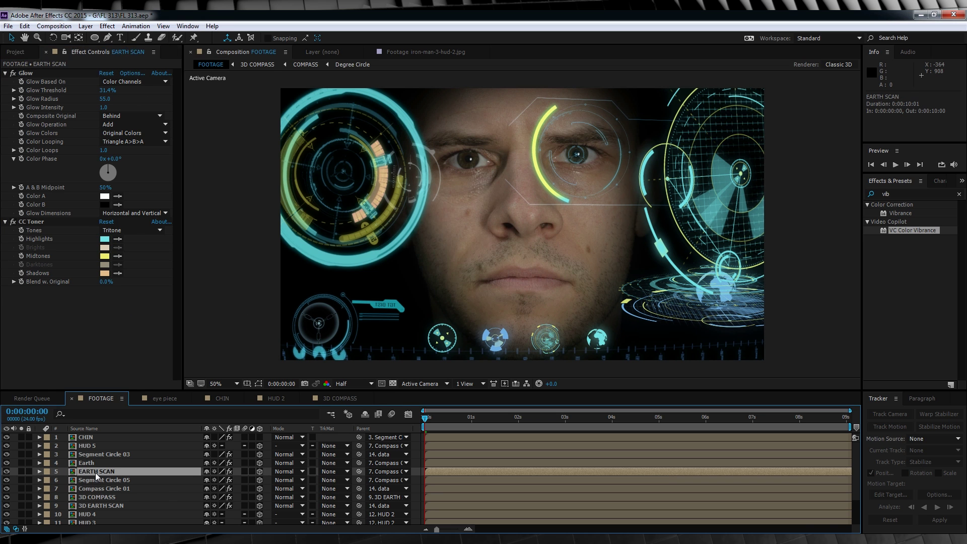
{"action": "left_click", "coordinate": [98, 488]}
{"action": "left_click", "coordinate": [104, 255]}
{"action": "key", "text": "Return"}
{"action": "left_click", "coordinate": [200, 261]}
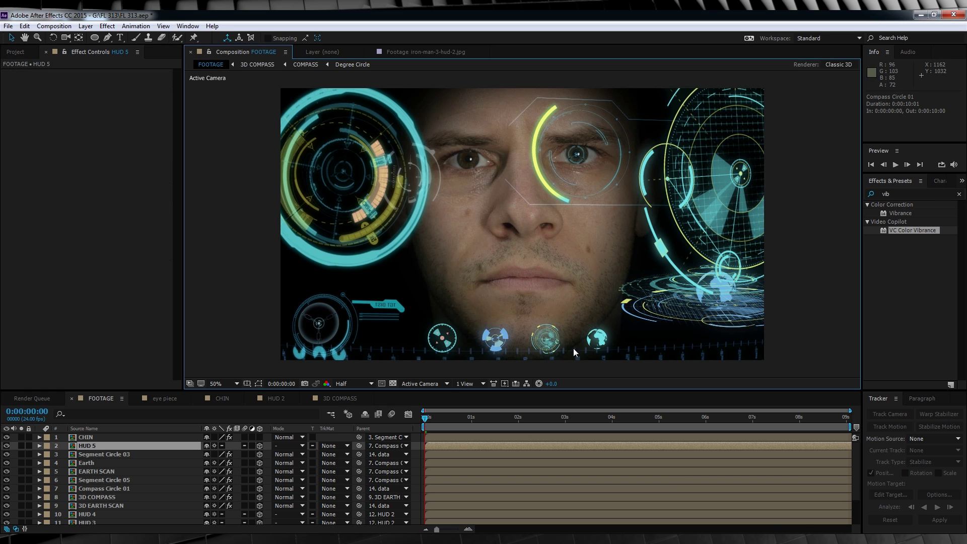
Add CC Cross Blur to Segment Circle 03 in Screen mode with Radius X set to 23.
{"action": "left_click", "coordinate": [98, 454]}
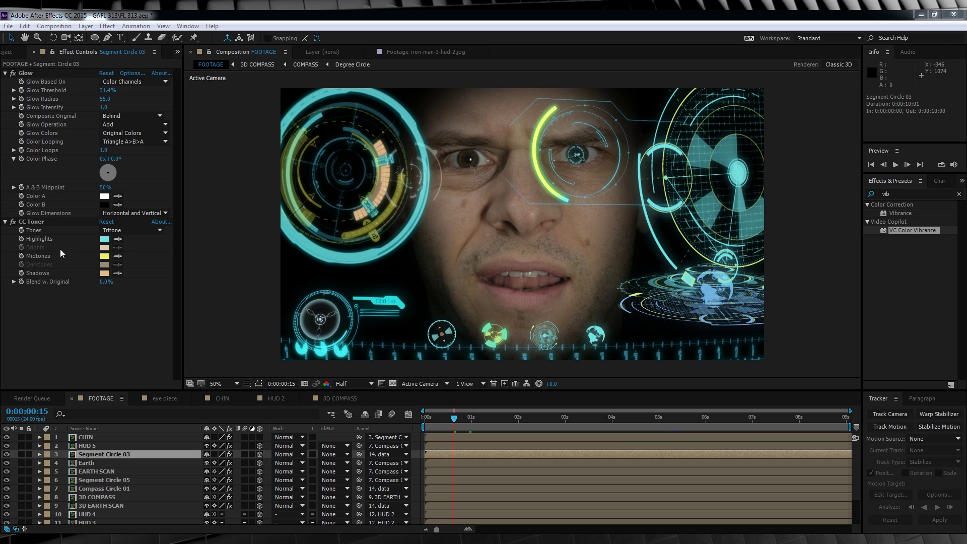
{"action": "left_click", "coordinate": [107, 26]}
{"action": "mouse_move", "coordinate": [151, 81]}
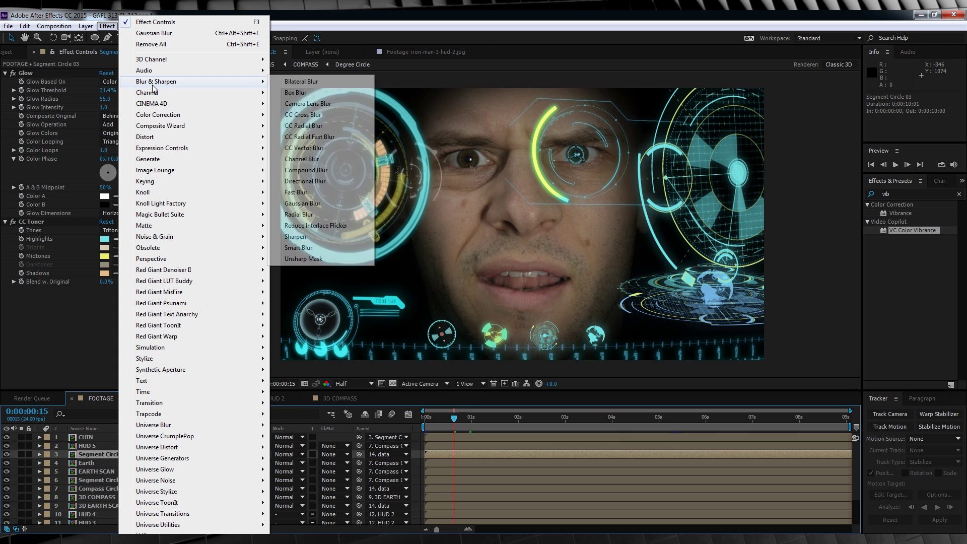
{"action": "left_click", "coordinate": [302, 115]}
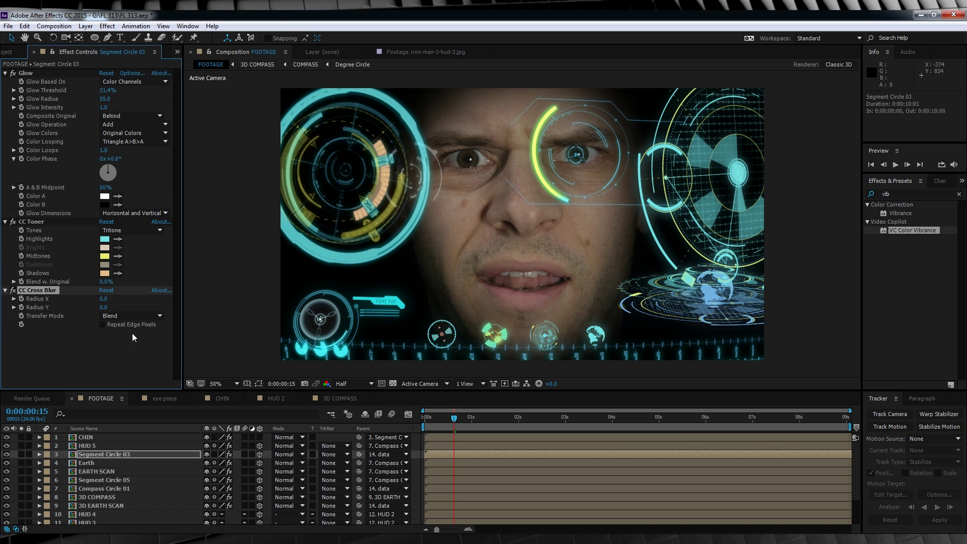
{"action": "left_click", "coordinate": [126, 316]}
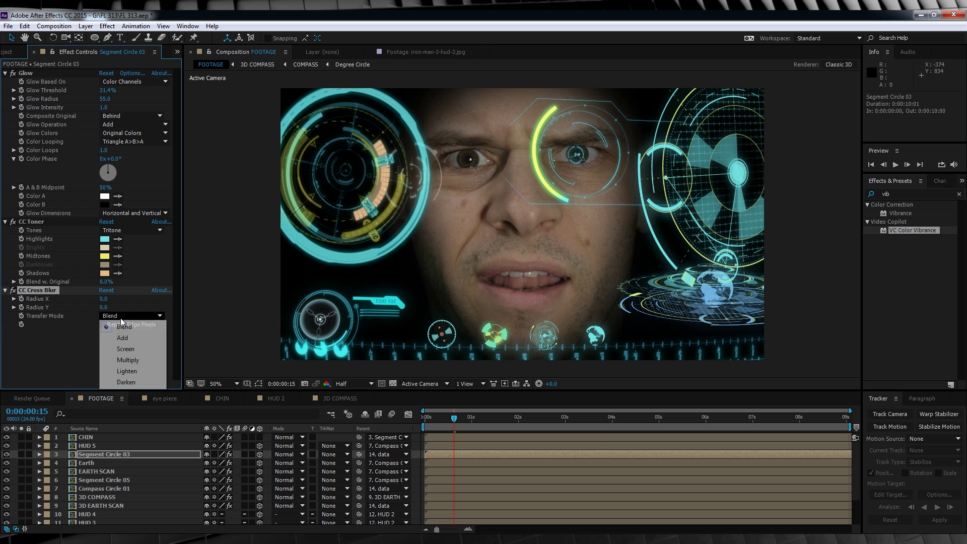
{"action": "left_click", "coordinate": [130, 349]}
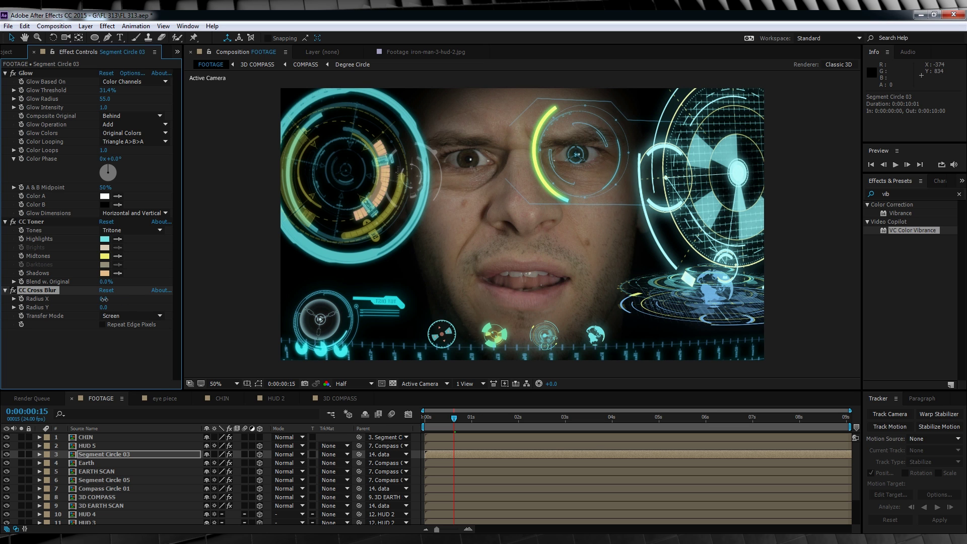
{"action": "left_click_drag", "start_coordinate": [104, 299], "coordinate": [106, 299]}
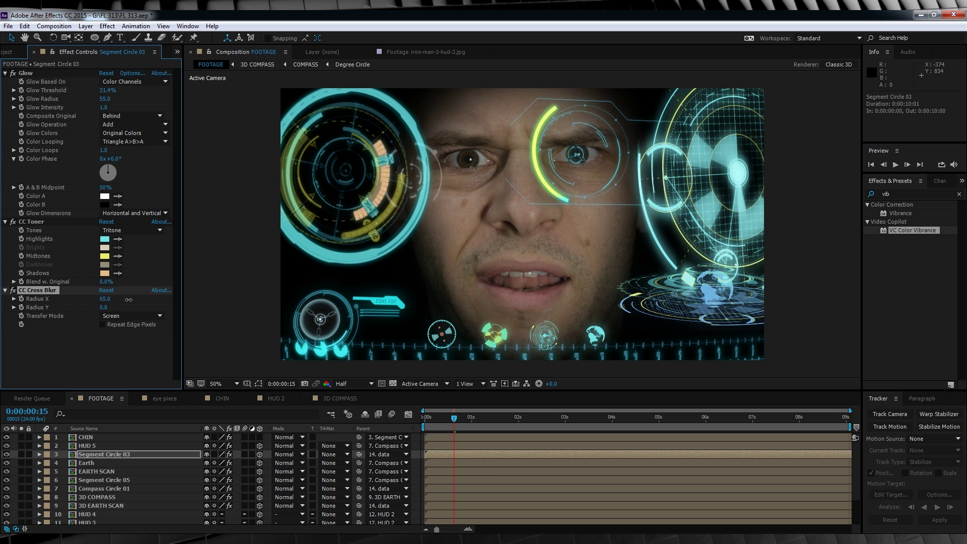
{"action": "left_click_drag", "start_coordinate": [128, 299], "coordinate": [104, 307]}
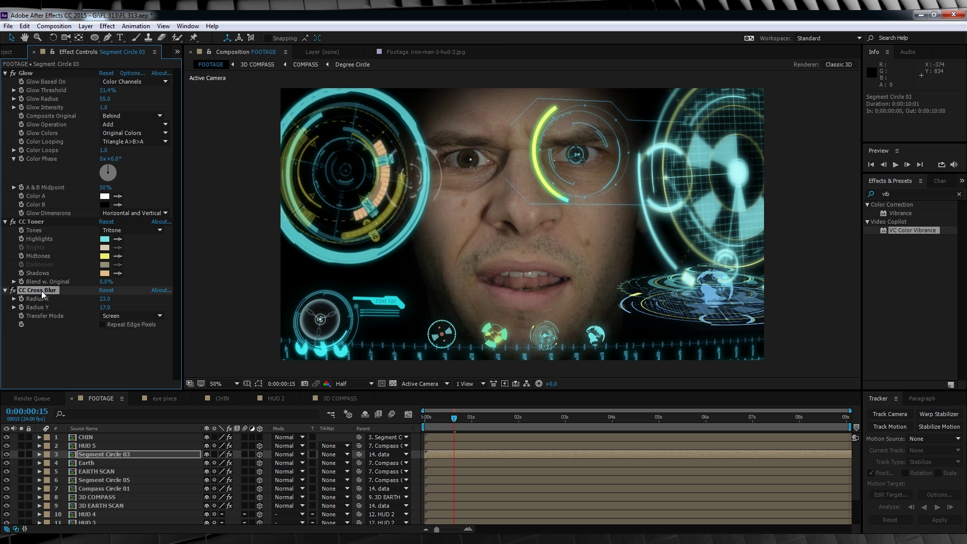
{"action": "left_click", "coordinate": [92, 473]}
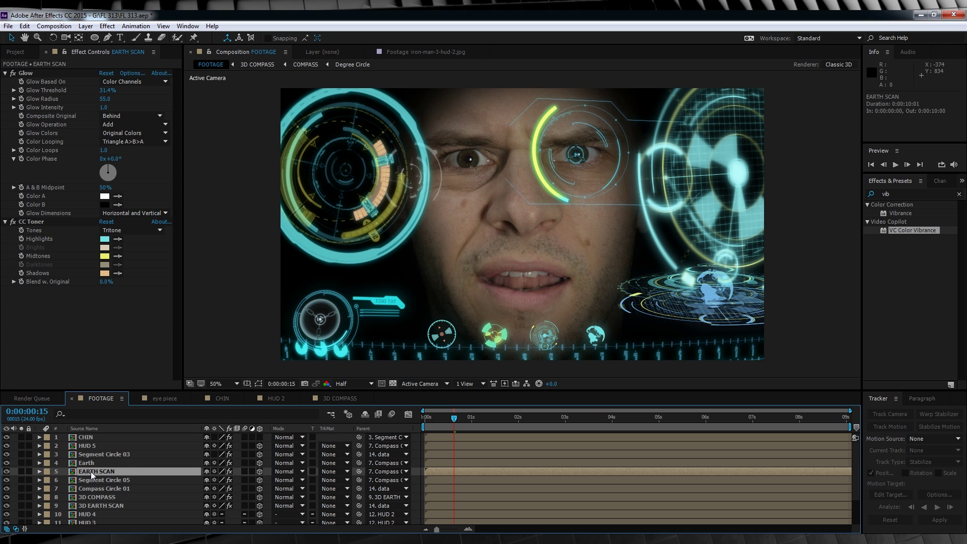
{"action": "key", "text": "ctrl+Up"}
{"action": "key", "text": "ctrl+Up"}
{"action": "key", "text": "ctrl+Up"}
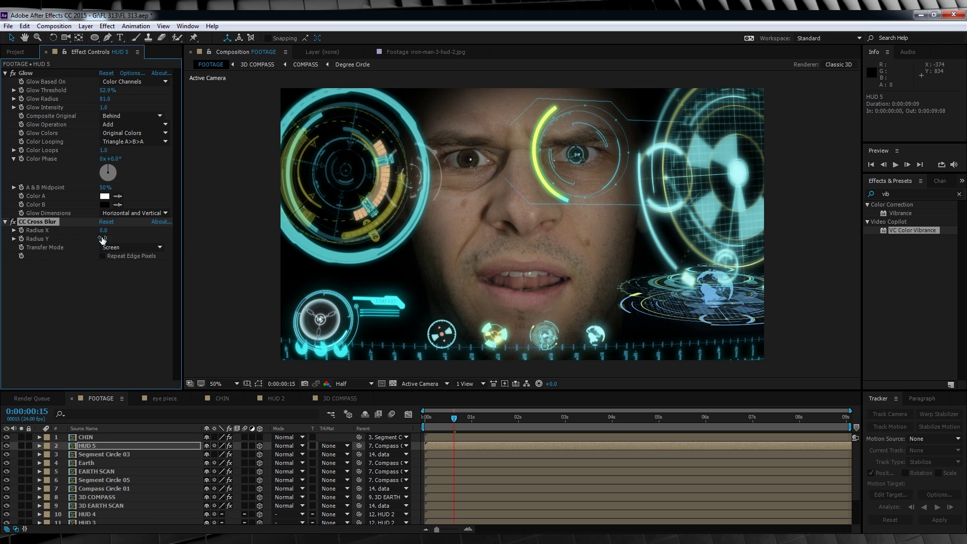
{"action": "key", "text": "ctrl+Down"}
{"action": "key", "text": "ctrl+Down"}
{"action": "key", "text": "ctrl+Down"}
{"action": "key", "text": "ctrl+Down"}
{"action": "key", "text": "ctrl+Down"}
{"action": "key", "text": "ctrl+Down"}
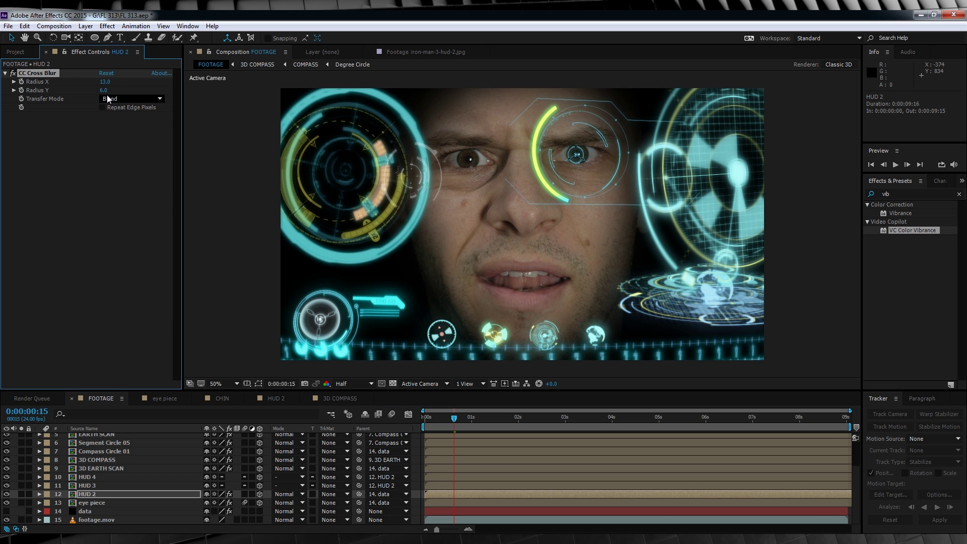
{"action": "left_click", "coordinate": [88, 485]}
{"action": "key", "text": "space"}
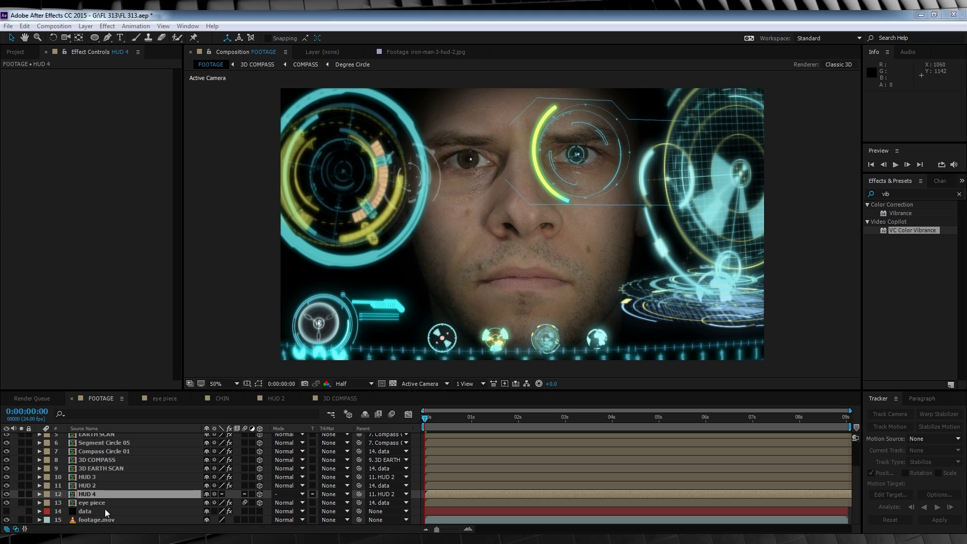
Apply Curves to footage.mov, bowing the Blue channel curve upward and then switching to Green.
{"action": "left_click", "coordinate": [100, 520]}
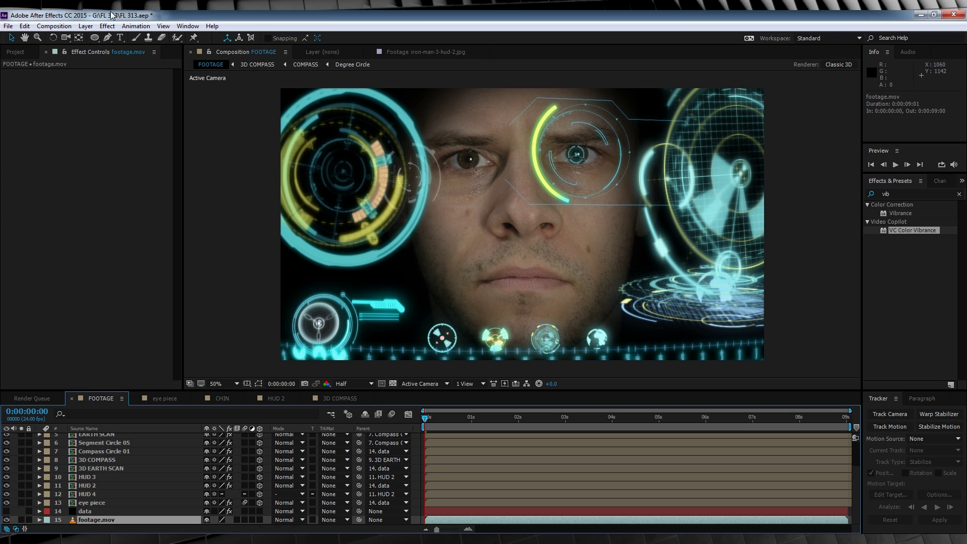
{"action": "left_click", "coordinate": [107, 25]}
{"action": "mouse_move", "coordinate": [155, 115]}
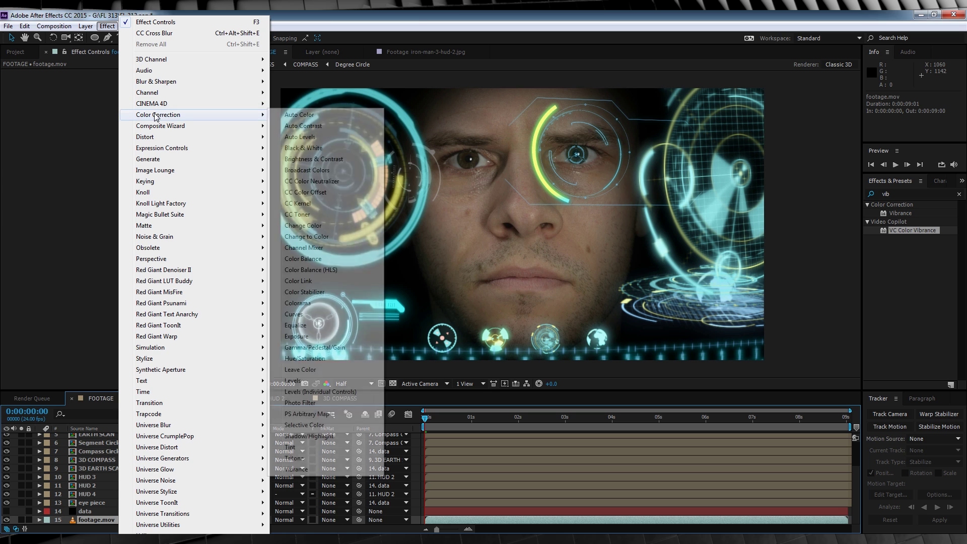
{"action": "left_click", "coordinate": [298, 317]}
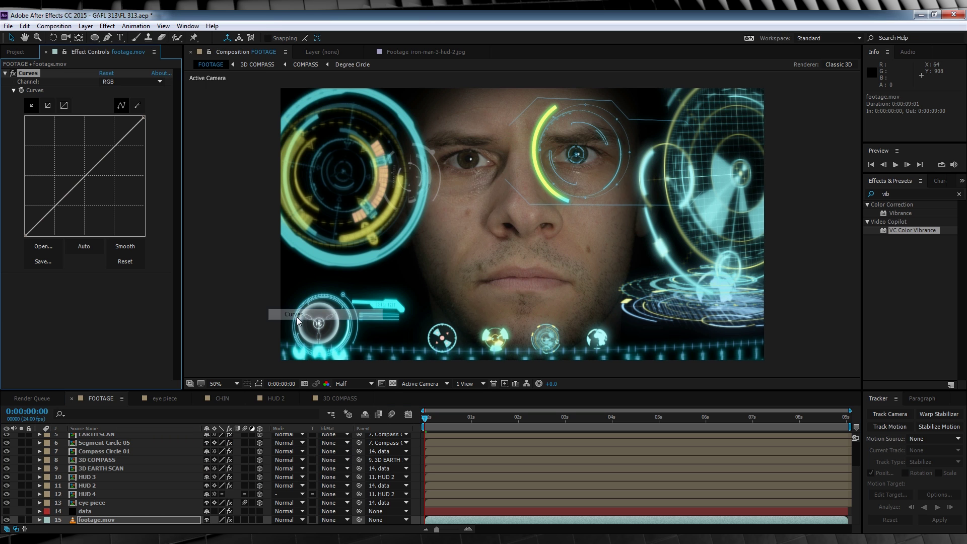
{"action": "left_click", "coordinate": [129, 82]}
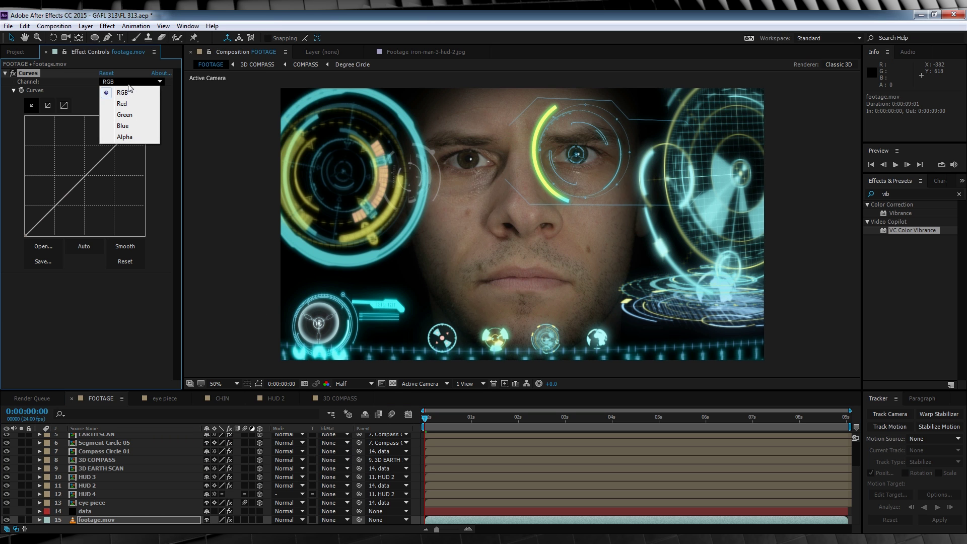
{"action": "left_click", "coordinate": [126, 130]}
{"action": "left_click_drag", "start_coordinate": [87, 174], "coordinate": [76, 171]}
{"action": "left_click", "coordinate": [129, 82]}
{"action": "left_click", "coordinate": [126, 115]}
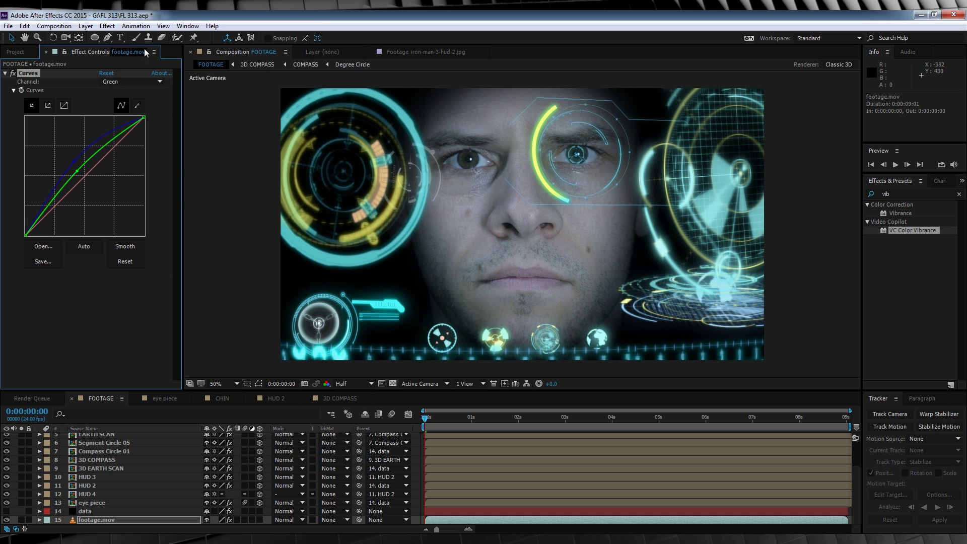
Add a new adjustment layer above footage.mov.
{"action": "left_click", "coordinate": [85, 26]}
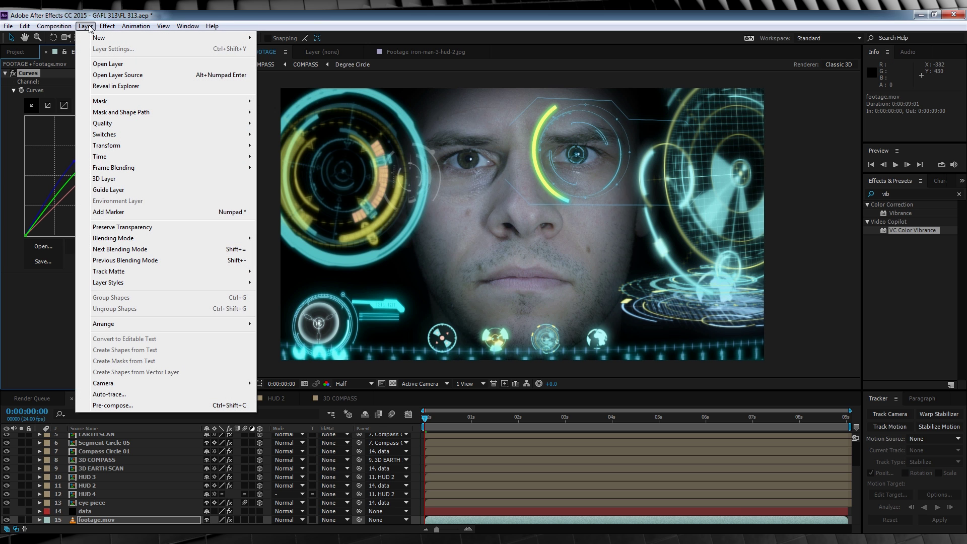
{"action": "mouse_move", "coordinate": [99, 38]}
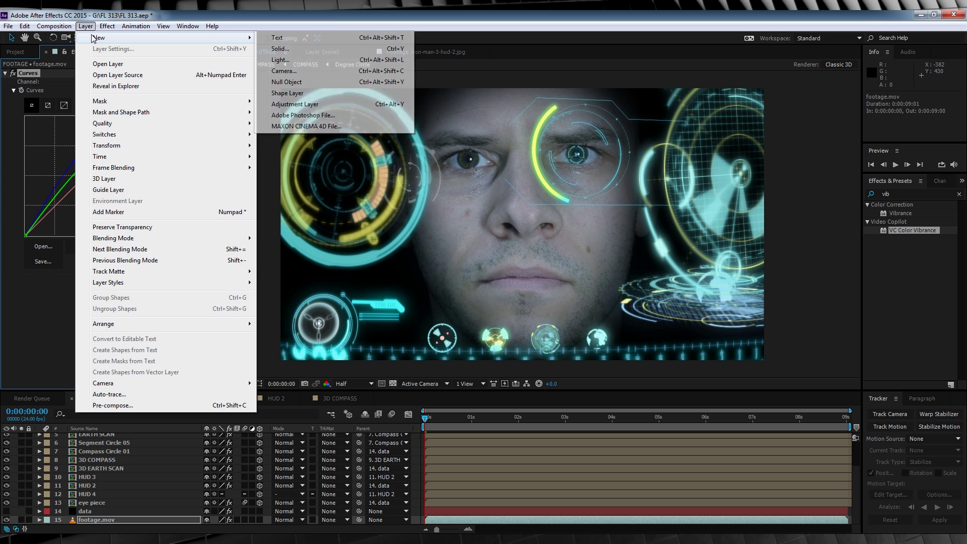
{"action": "left_click", "coordinate": [296, 104]}
{"action": "left_click", "coordinate": [123, 520]}
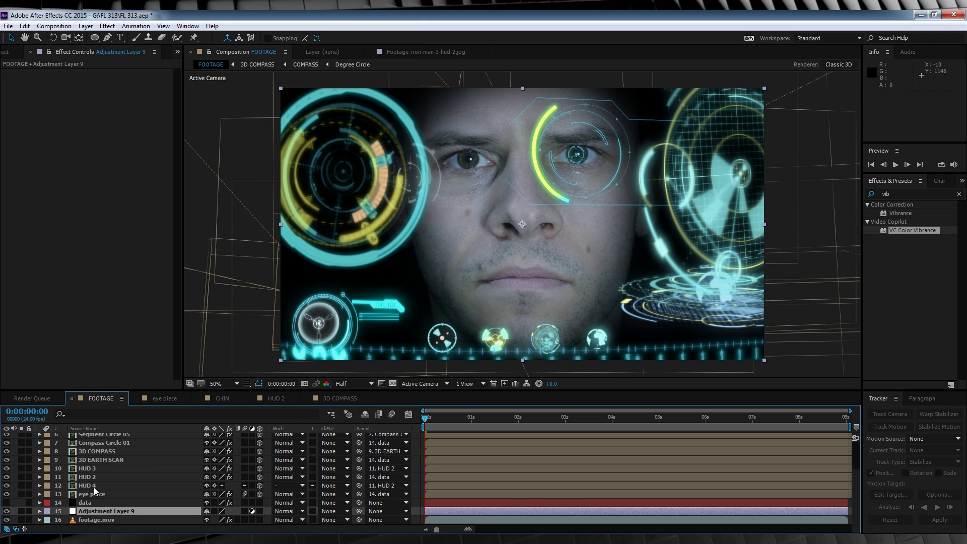
Draw a closed Pen mask around both eyes and brows on the adjustment layer.
{"action": "left_click", "coordinate": [107, 38]}
{"action": "left_click", "coordinate": [533, 137]}
{"action": "left_click", "coordinate": [509, 138]}
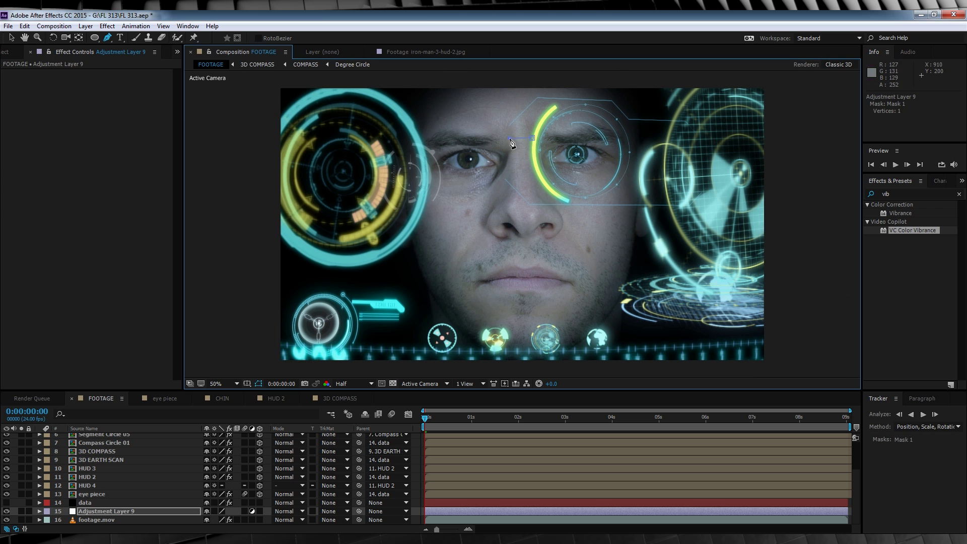
{"action": "left_click", "coordinate": [485, 133]}
{"action": "left_click", "coordinate": [433, 135]}
{"action": "left_click", "coordinate": [597, 135]}
{"action": "left_click", "coordinate": [532, 137]}
{"action": "left_click", "coordinate": [107, 26]}
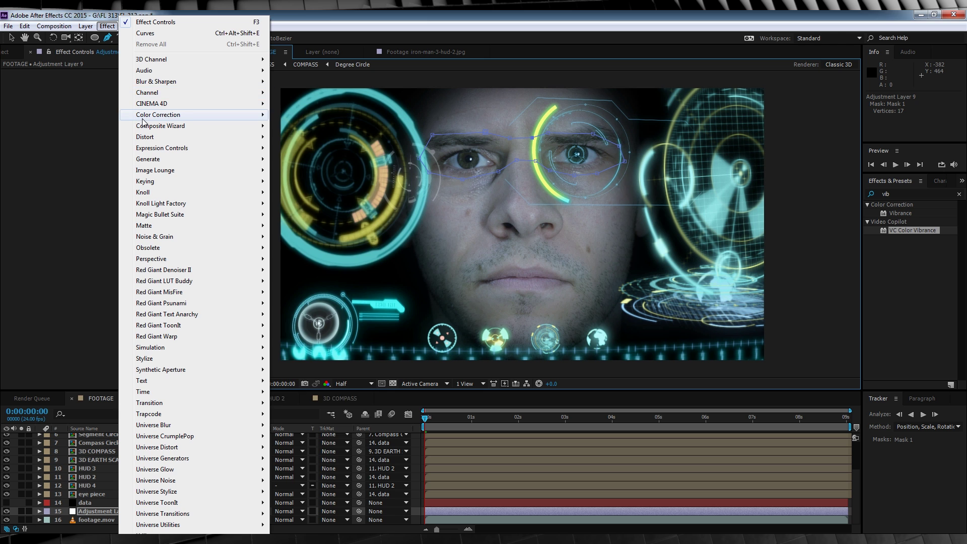
Apply Exposure to Adjustment Layer 9 and raise it to 1.30.
{"action": "mouse_move", "coordinate": [143, 117]}
{"action": "left_click", "coordinate": [303, 341]}
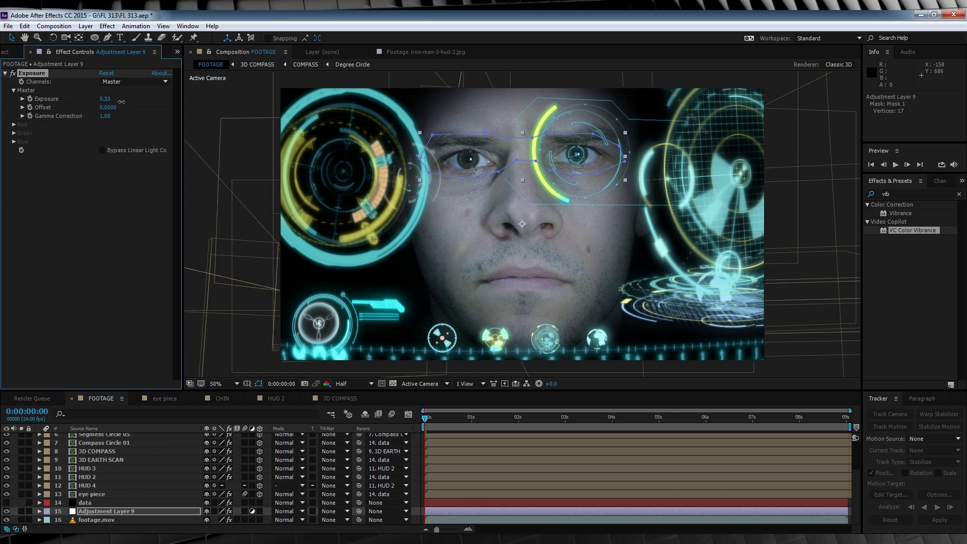
{"action": "left_click_drag", "start_coordinate": [142, 101], "coordinate": [152, 101]}
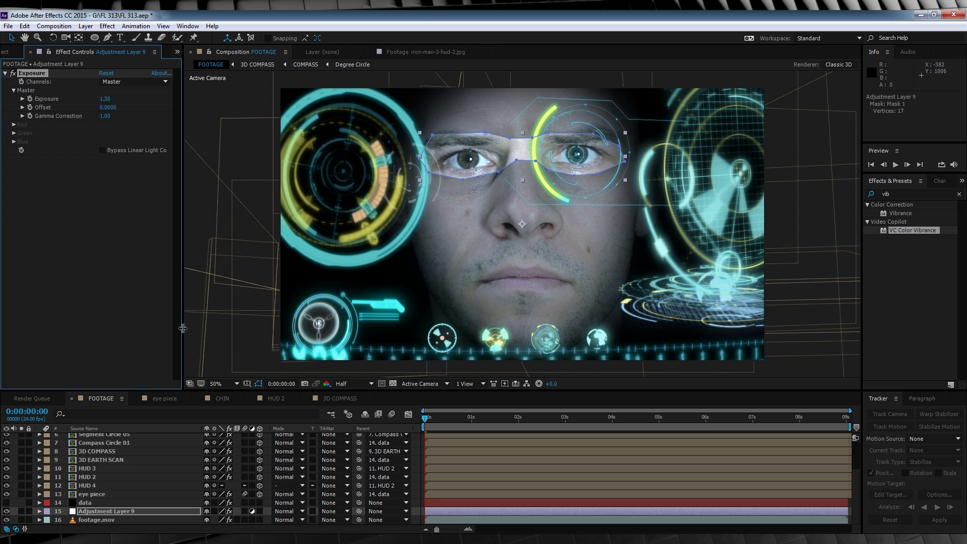
Feather the eye mask by 50 pixels and deselect the layer.
{"action": "left_click", "coordinate": [109, 511]}
{"action": "key", "text": "f"}
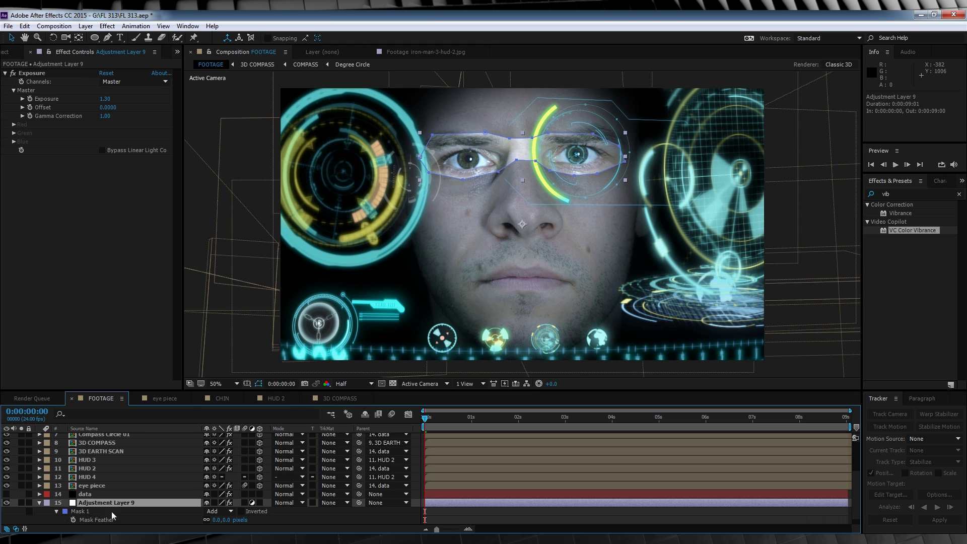
{"action": "left_click", "coordinate": [229, 520]}
{"action": "key", "text": "Return"}
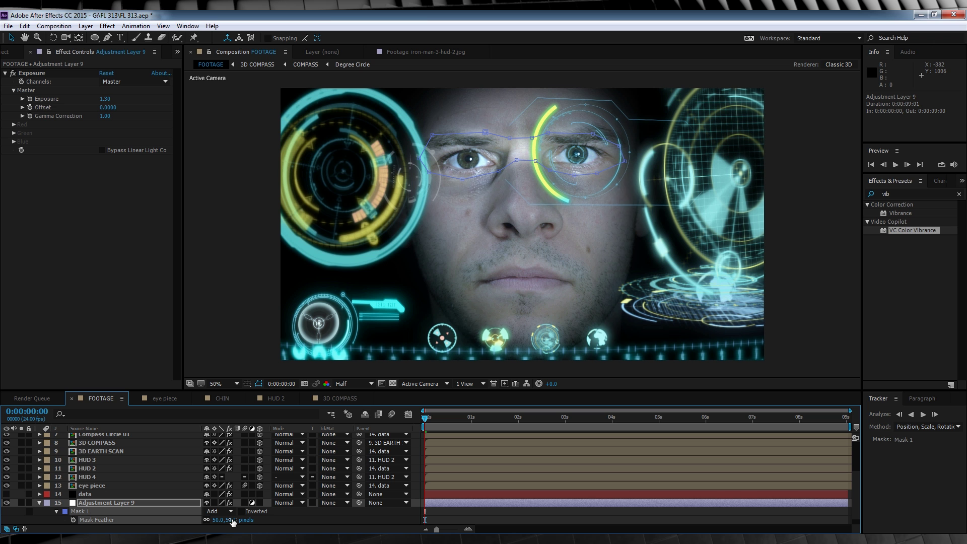
{"action": "left_click", "coordinate": [323, 522]}
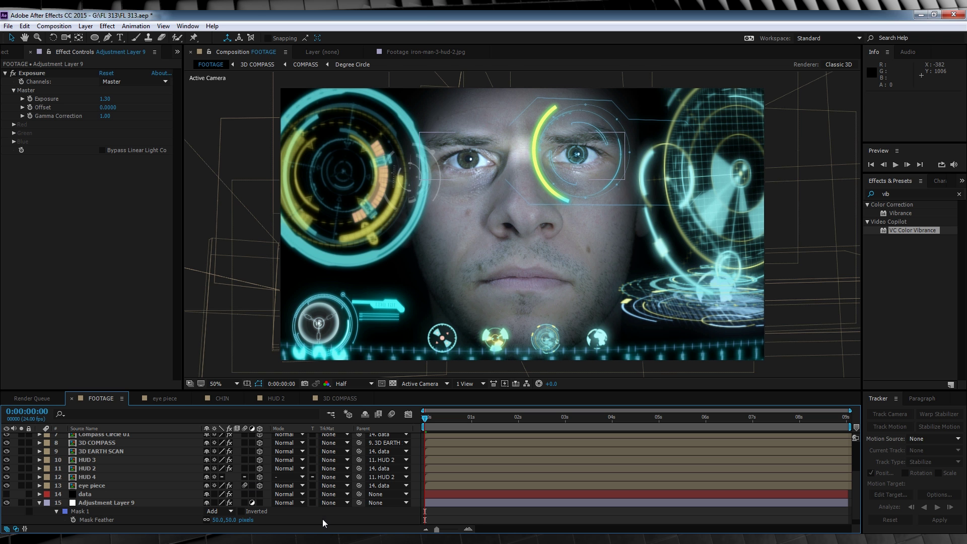
{"action": "key", "text": "space"}
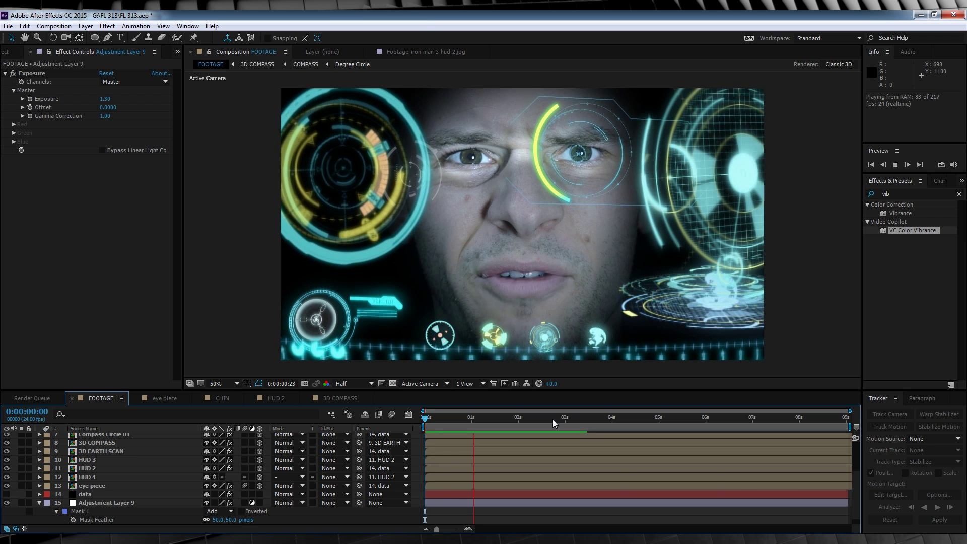